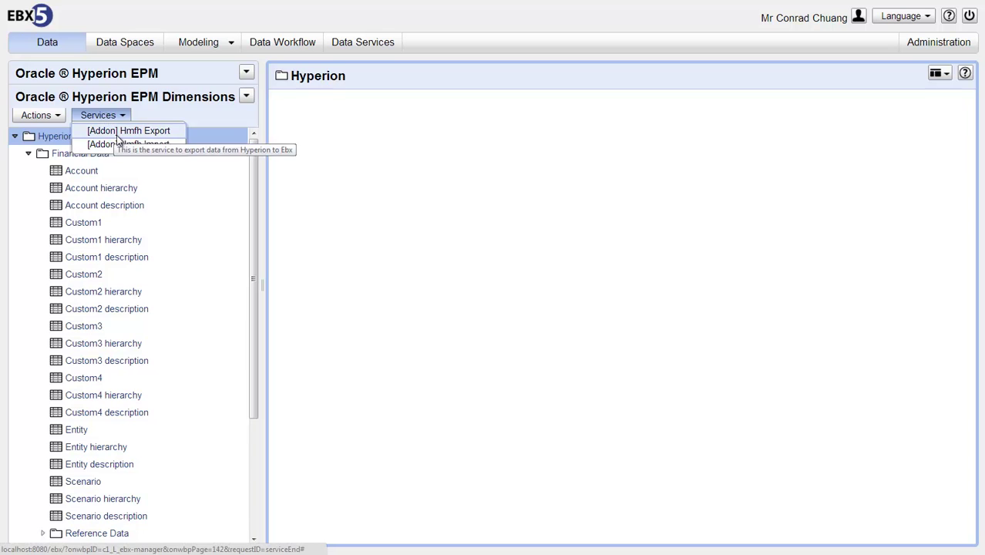
Step: Start a Hyperion import of hmfh-hfm-example.xml with import type Import and proceed to choosing the dimensions
{"action": "left_click", "coordinate": [123, 144]}
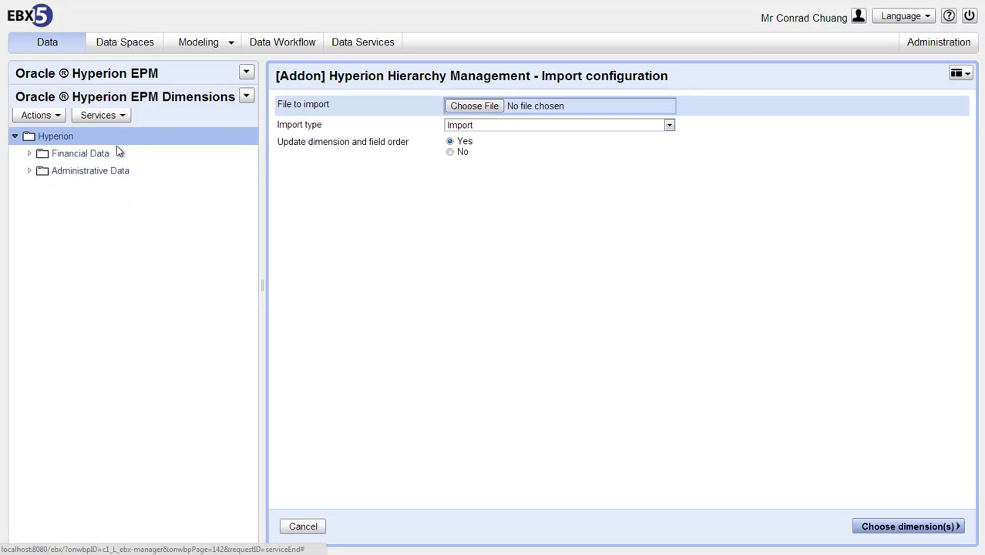
{"action": "left_click", "coordinate": [456, 109]}
{"action": "left_click", "coordinate": [293, 86]}
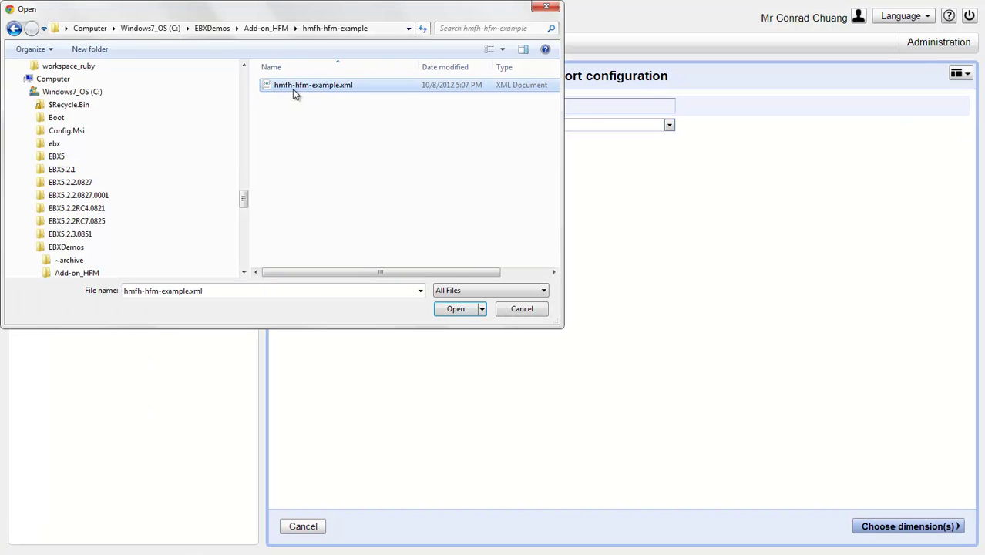
{"action": "left_click", "coordinate": [460, 310]}
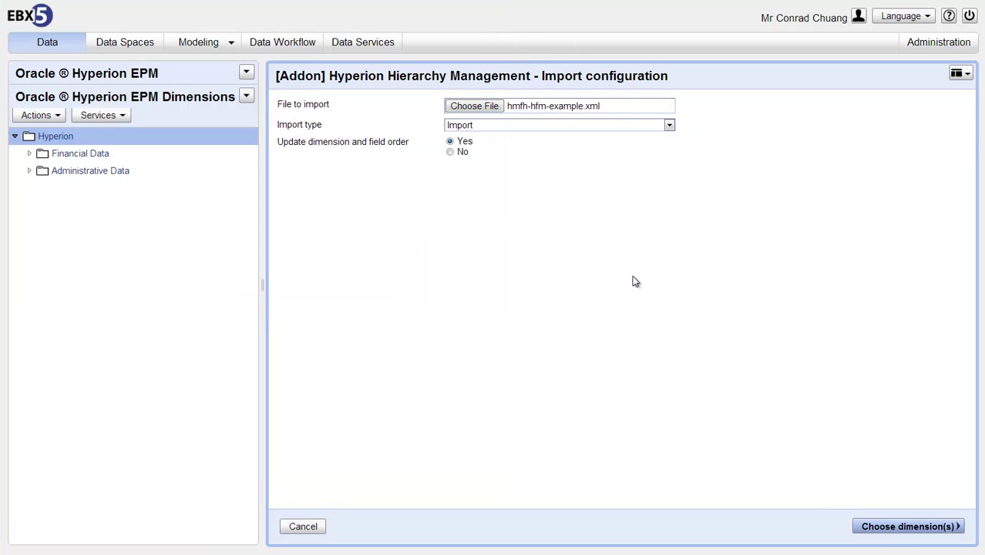
{"action": "left_click", "coordinate": [886, 530]}
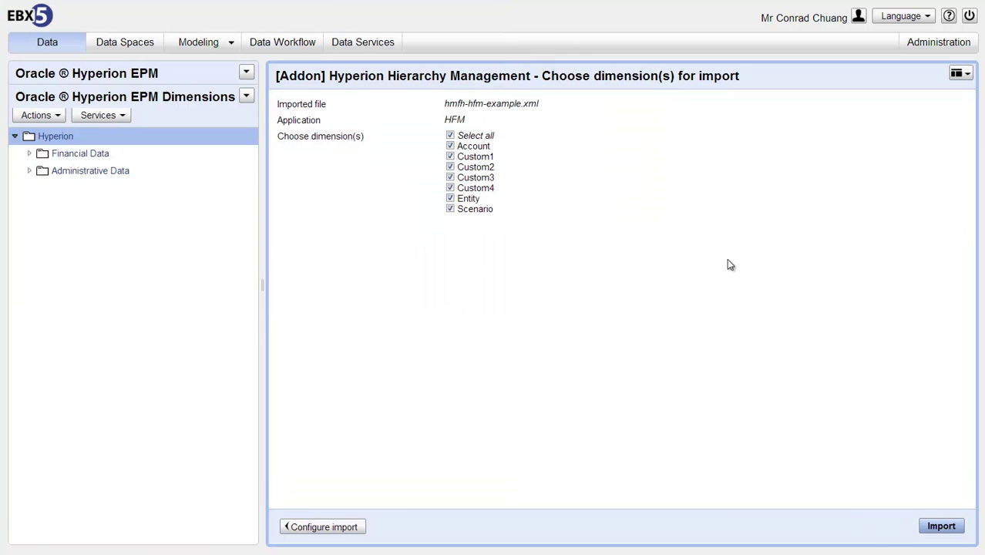
Step: Import all the file's dimensions, review the import result and close it
{"action": "left_click", "coordinate": [963, 525]}
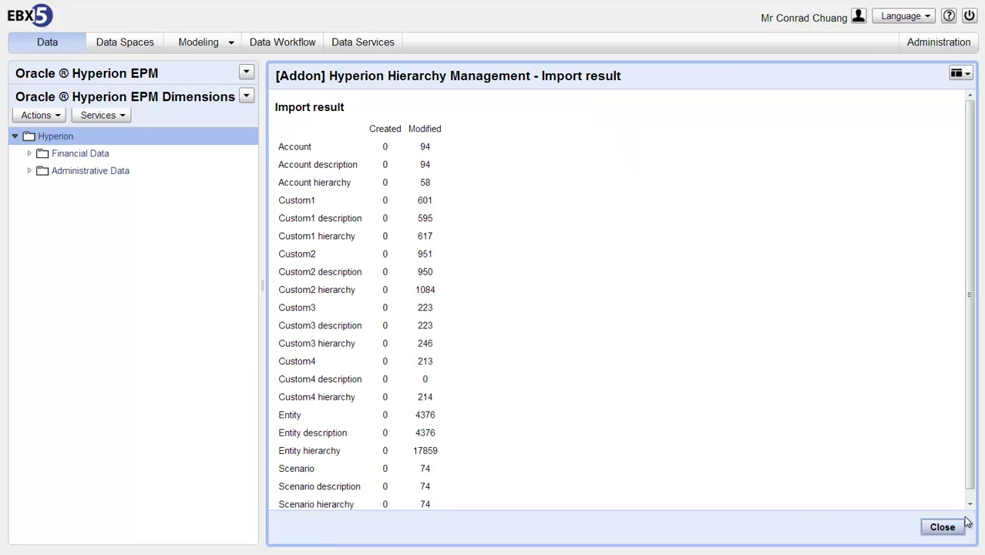
{"action": "scroll", "coordinate": [831, 471], "scroll_direction": "down", "scroll_amount": 1}
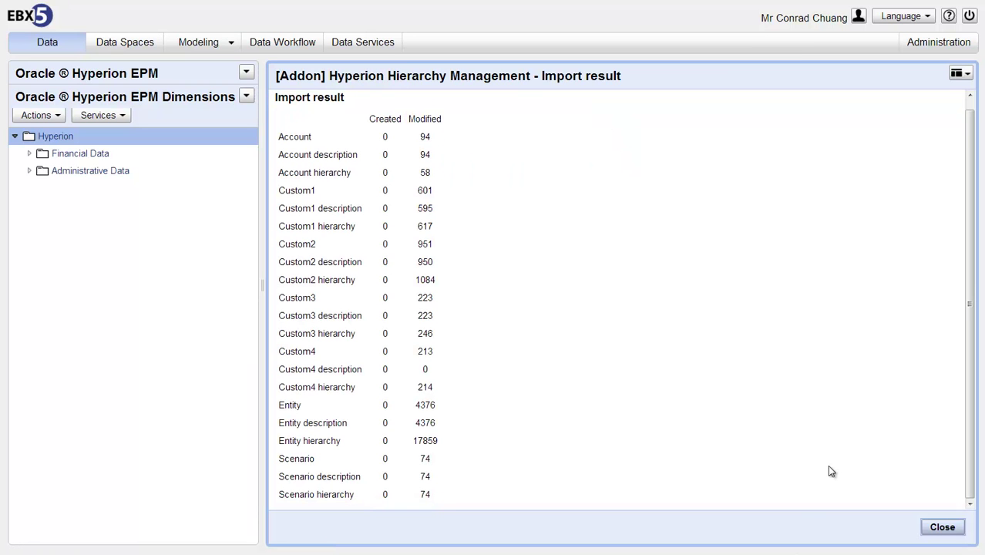
{"action": "left_click", "coordinate": [956, 530]}
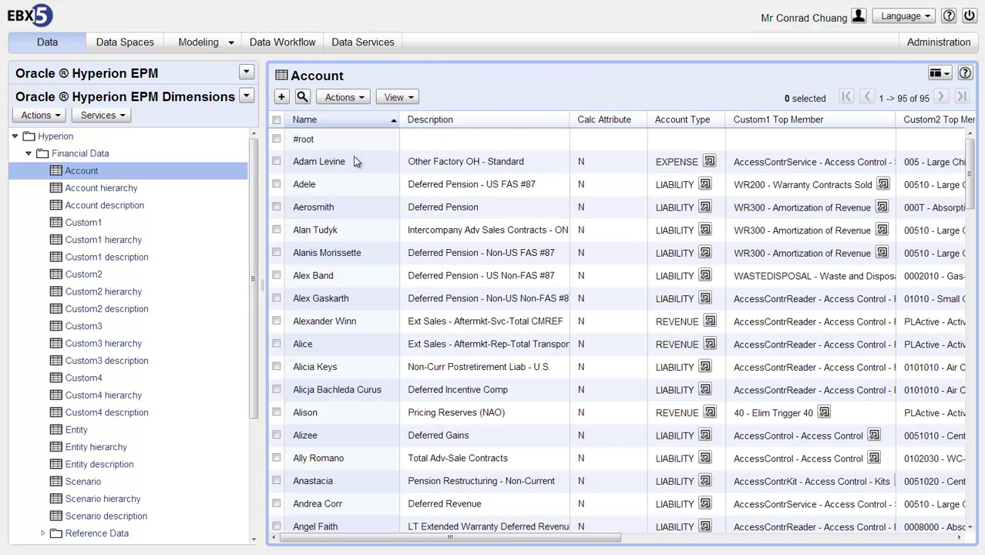
Step: Look through the Account table and open the record described as Intercompany Adv Sales Contracts - ON
{"action": "scroll", "coordinate": [355, 161], "scroll_direction": "down", "scroll_amount": 5}
{"action": "scroll", "coordinate": [355, 160], "scroll_direction": "up", "scroll_amount": 4}
{"action": "scroll", "coordinate": [354, 160], "scroll_direction": "up", "scroll_amount": 1}
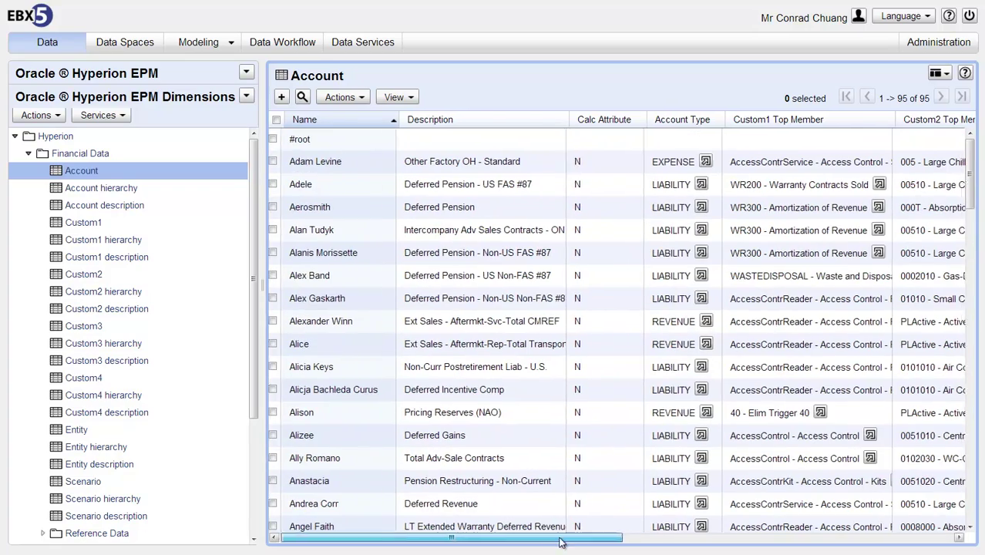
{"action": "scroll", "coordinate": [552, 527], "scroll_direction": "right", "scroll_amount": 10}
{"action": "scroll", "coordinate": [693, 208], "scroll_direction": "left", "scroll_amount": 6}
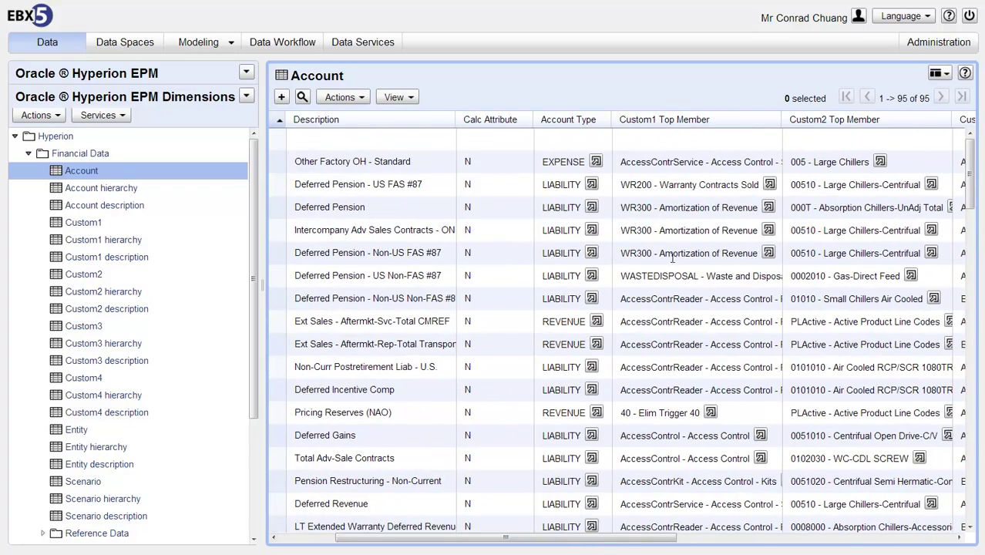
{"action": "left_click", "coordinate": [669, 229]}
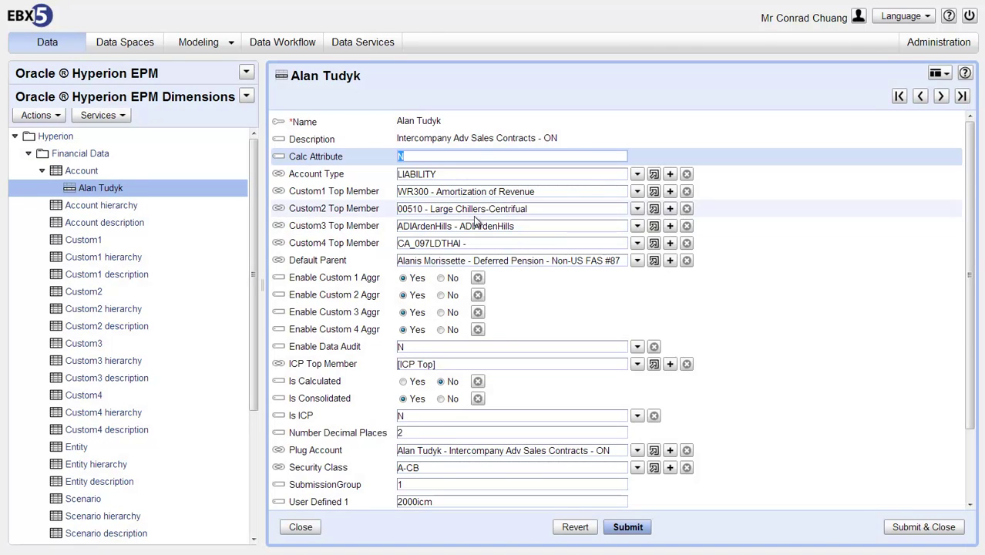
Step: Review the account record's fields and open its Essbase attributes
{"action": "scroll", "coordinate": [348, 143], "scroll_direction": "down", "scroll_amount": 3}
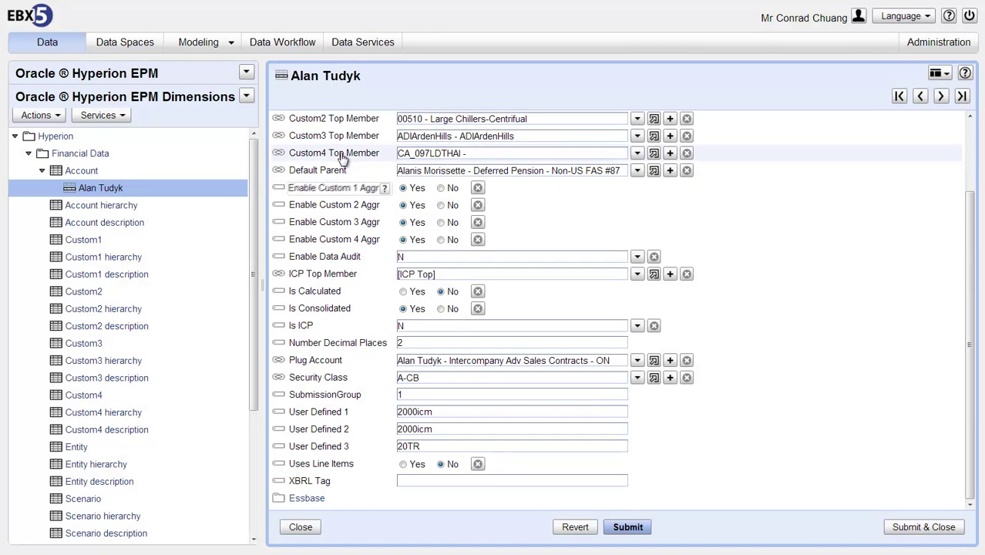
{"action": "scroll", "coordinate": [368, 467], "scroll_direction": "up", "scroll_amount": 3}
{"action": "scroll", "coordinate": [373, 444], "scroll_direction": "down", "scroll_amount": 3}
{"action": "left_click", "coordinate": [308, 500]}
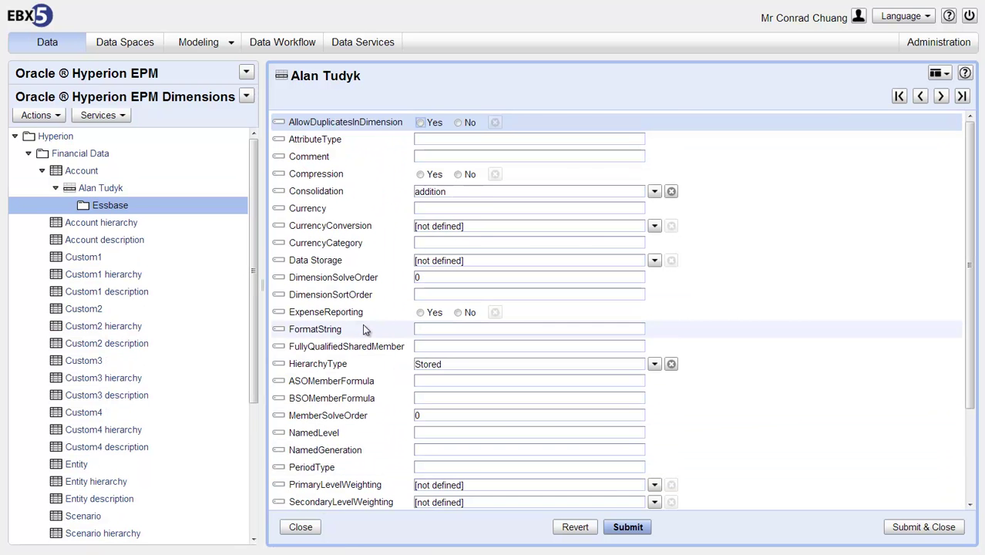
Step: View the Custom1 table and open the Entity table
{"action": "left_click", "coordinate": [70, 261]}
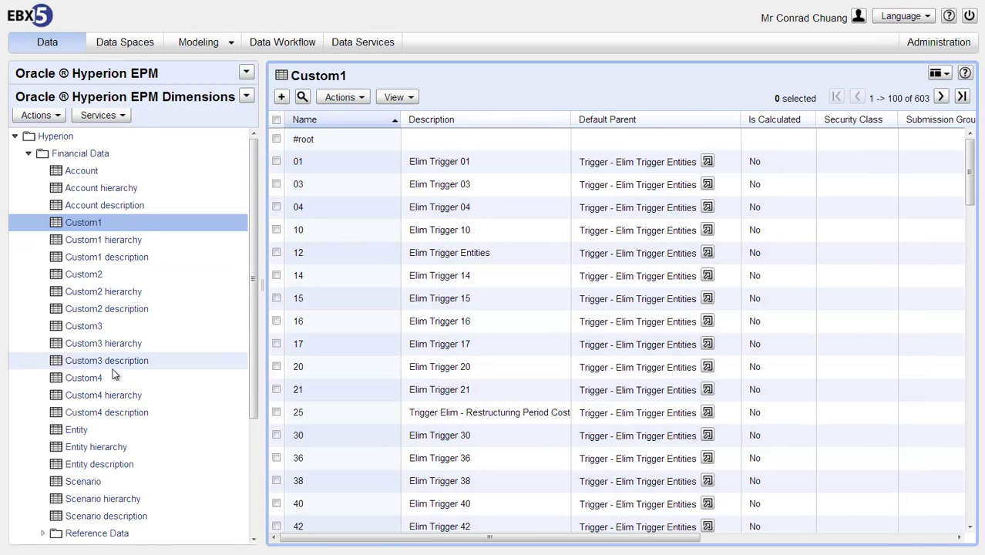
{"action": "scroll", "coordinate": [96, 353], "scroll_direction": "down", "scroll_amount": 3}
{"action": "left_click", "coordinate": [81, 309]}
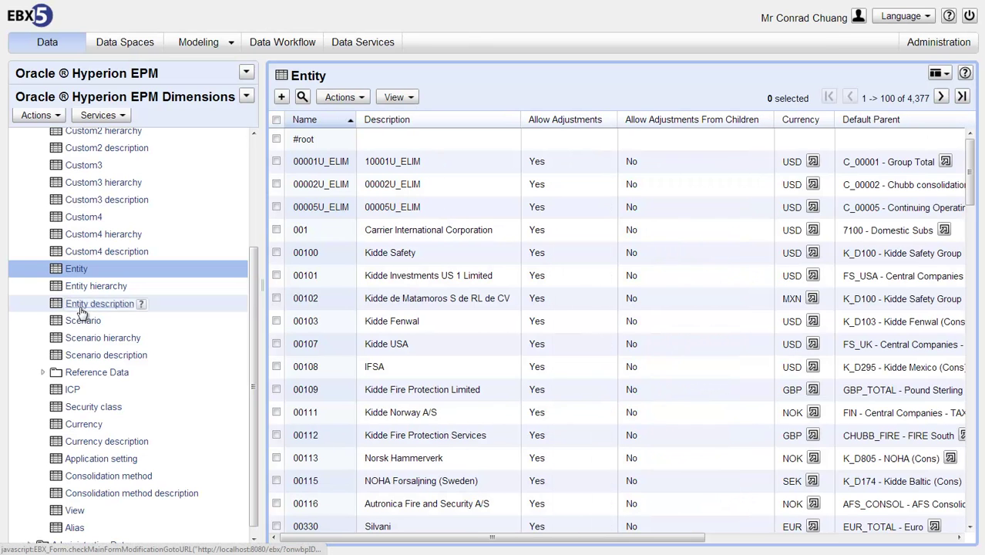
Step: Modify the Entity by Default Parent custom view to prune the hierarchy, and save it
{"action": "left_click", "coordinate": [397, 98]}
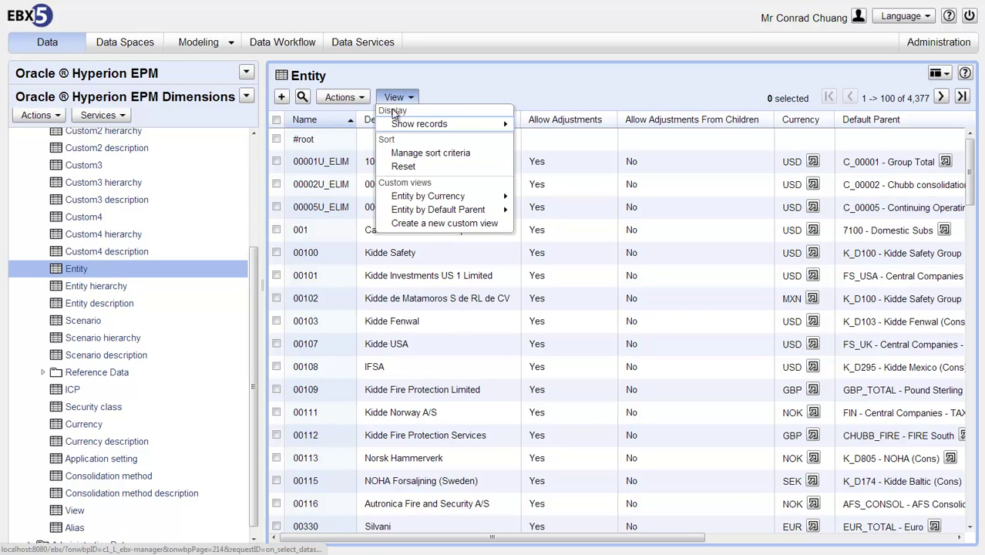
{"action": "mouse_move", "coordinate": [395, 212]}
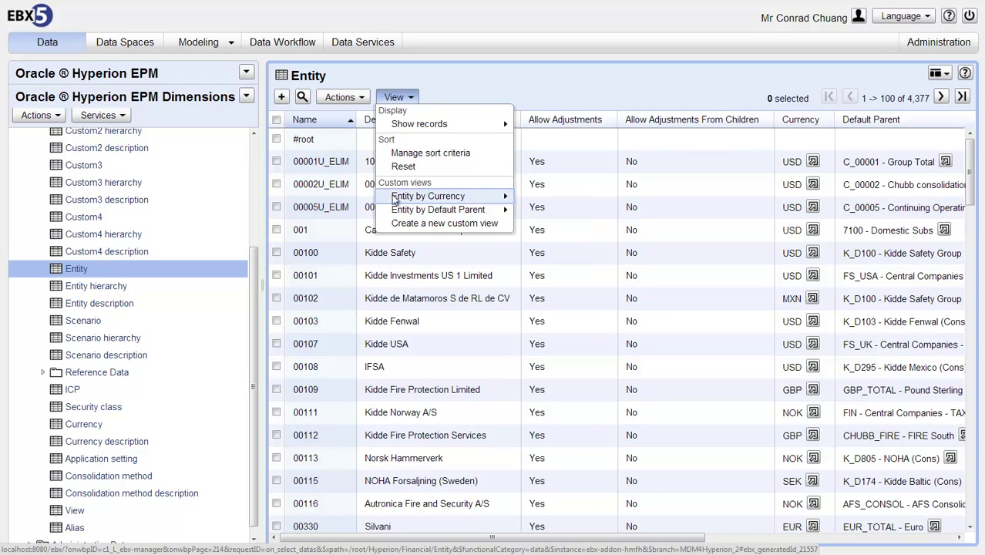
{"action": "mouse_move", "coordinate": [462, 210]}
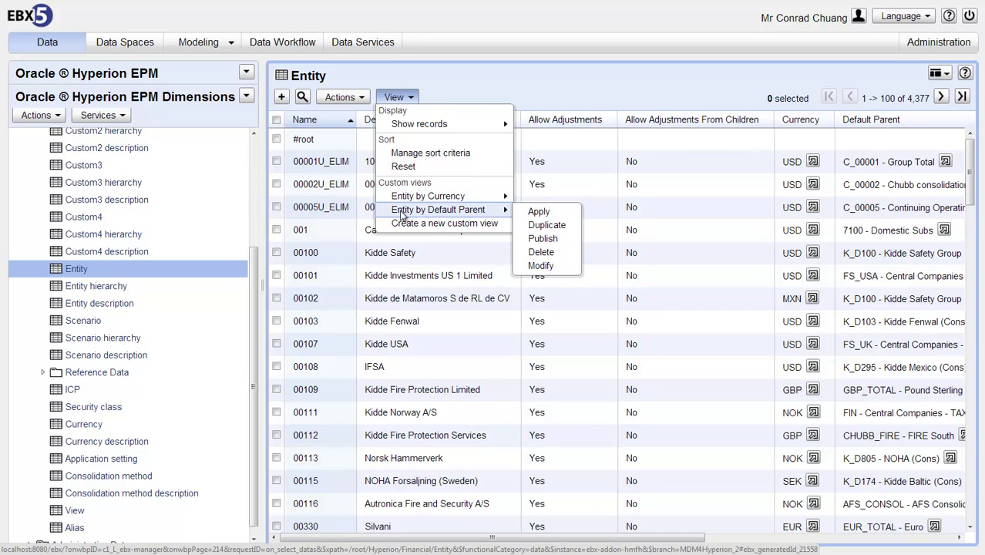
{"action": "left_click", "coordinate": [542, 264]}
{"action": "left_click", "coordinate": [945, 526]}
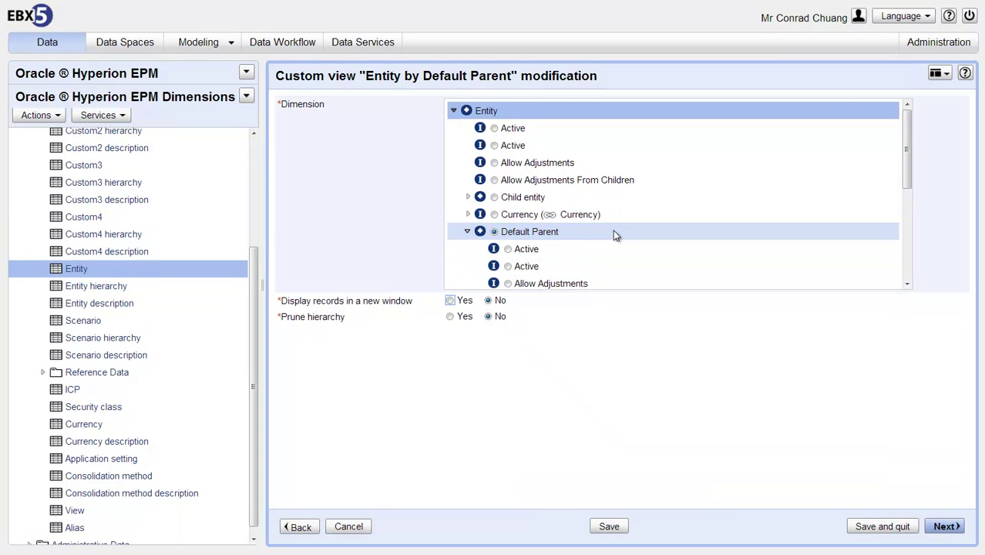
{"action": "left_click", "coordinate": [449, 317]}
{"action": "left_click", "coordinate": [944, 526]}
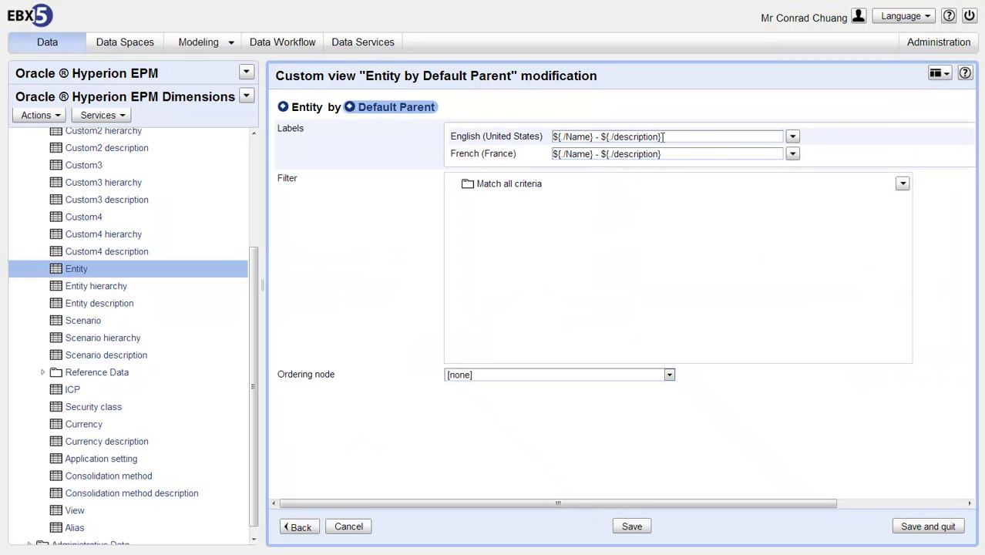
{"action": "left_click", "coordinate": [945, 525]}
Step: Apply the Entity by Default Parent custom view to the Entity table
{"action": "left_click", "coordinate": [398, 97]}
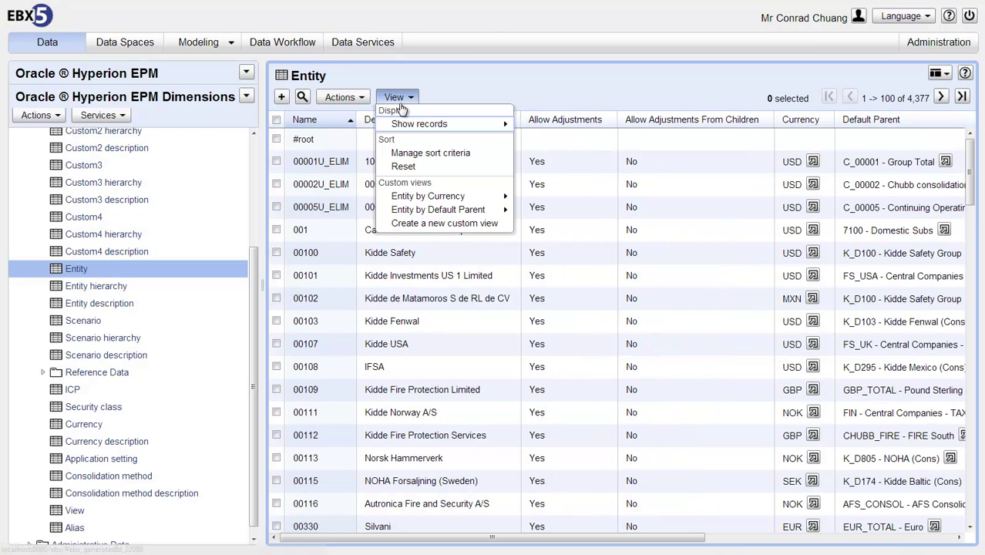
{"action": "mouse_move", "coordinate": [459, 210]}
{"action": "left_click", "coordinate": [539, 213]}
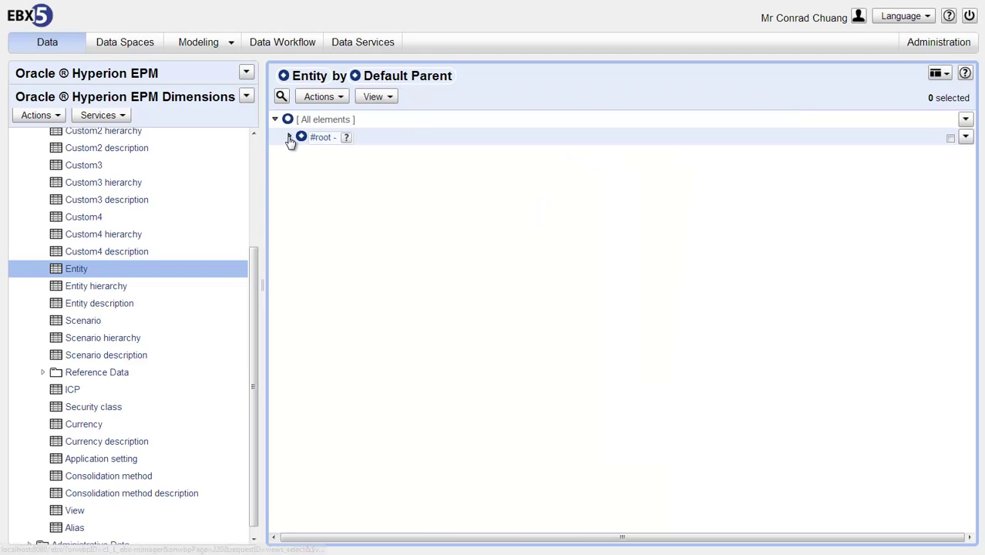
Step: Expand the entity hierarchy from #root through CAConsols, CAConsols2 and 998L to ON Legally Owned and look through its entities
{"action": "left_click", "coordinate": [290, 139]}
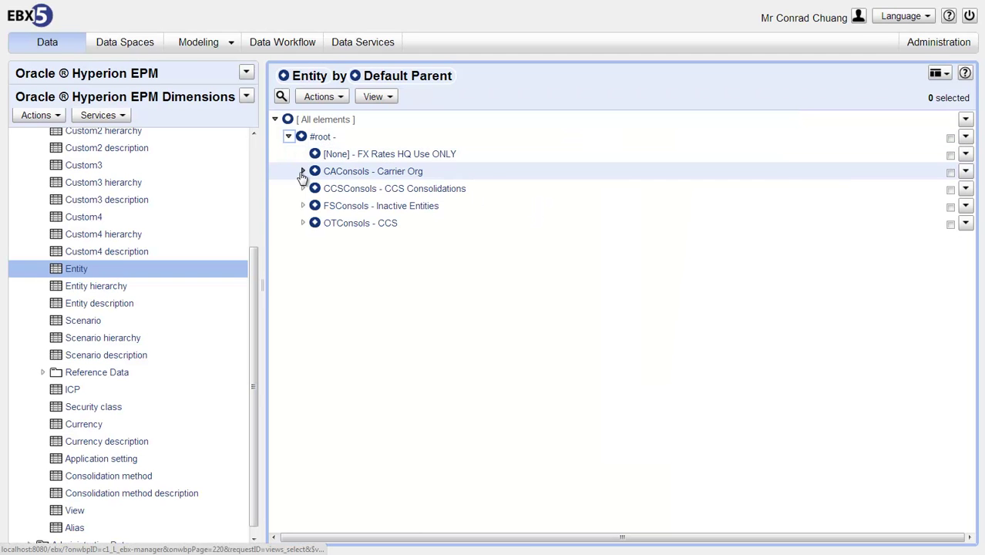
{"action": "left_click", "coordinate": [302, 171]}
{"action": "left_click", "coordinate": [316, 206]}
{"action": "left_click", "coordinate": [329, 257]}
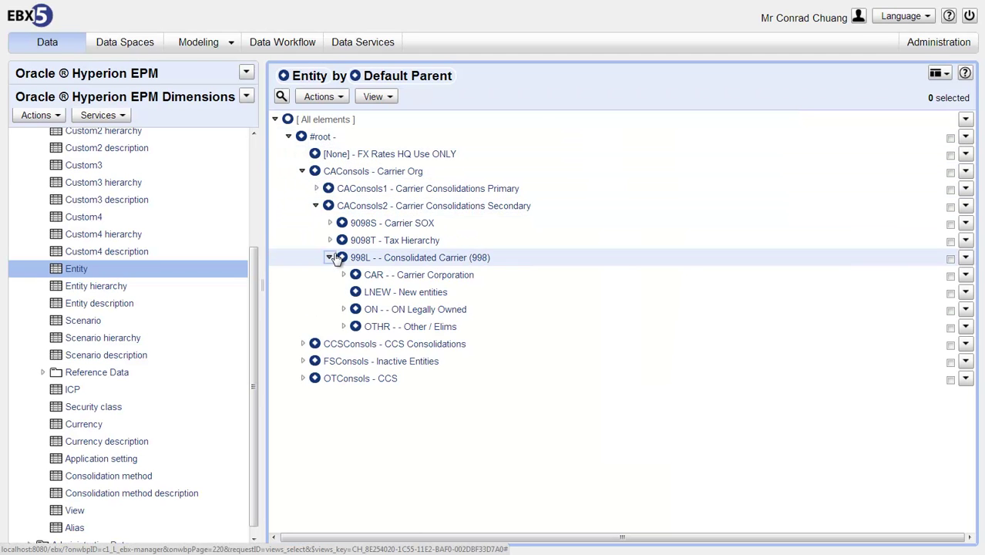
{"action": "left_click", "coordinate": [342, 309]}
{"action": "scroll", "coordinate": [548, 414], "scroll_direction": "down", "scroll_amount": 3}
{"action": "scroll", "coordinate": [544, 371], "scroll_direction": "up", "scroll_amount": 3}
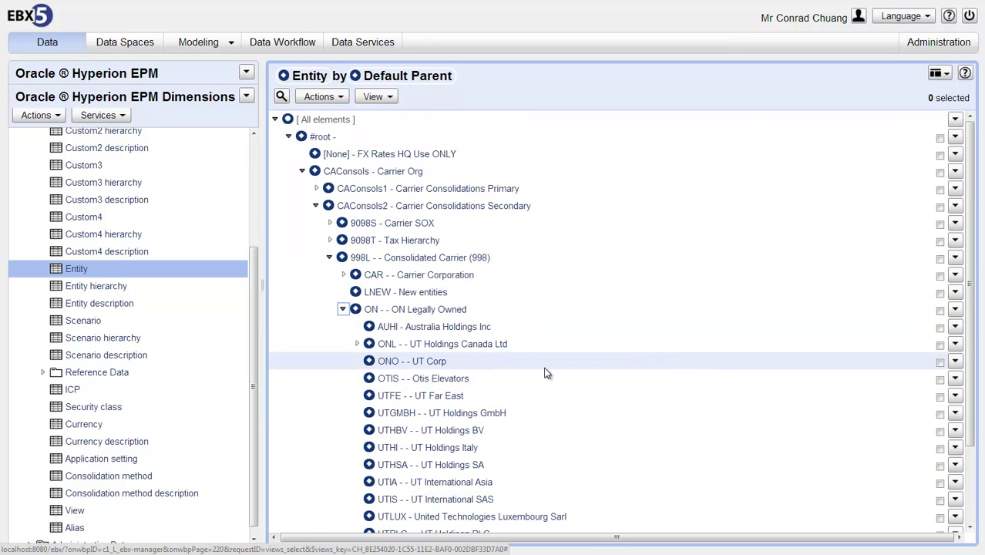
Step: Apply the Entity by Currency view and expand CLP - Chilean Peso to examine its entities
{"action": "left_click", "coordinate": [385, 96]}
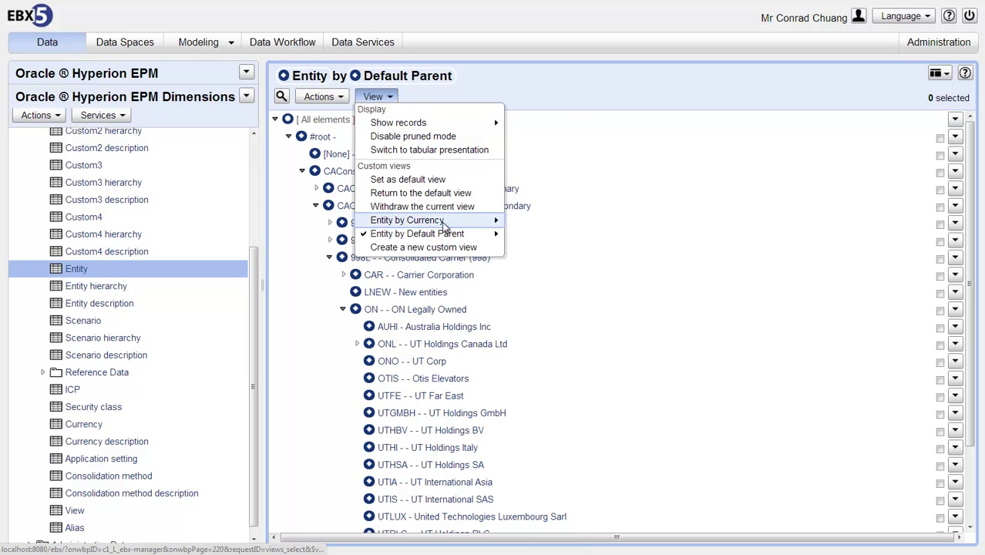
{"action": "mouse_move", "coordinate": [445, 222]}
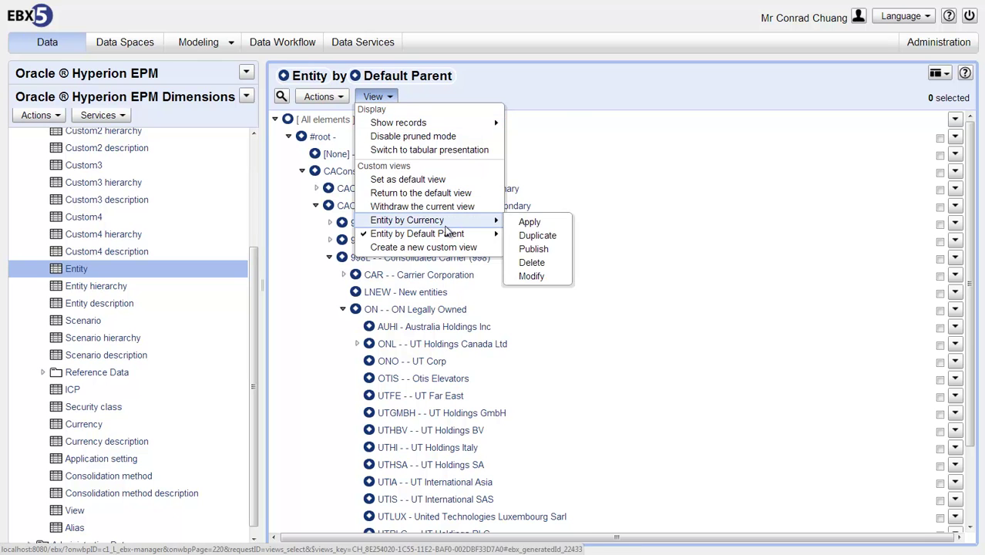
{"action": "left_click", "coordinate": [530, 222]}
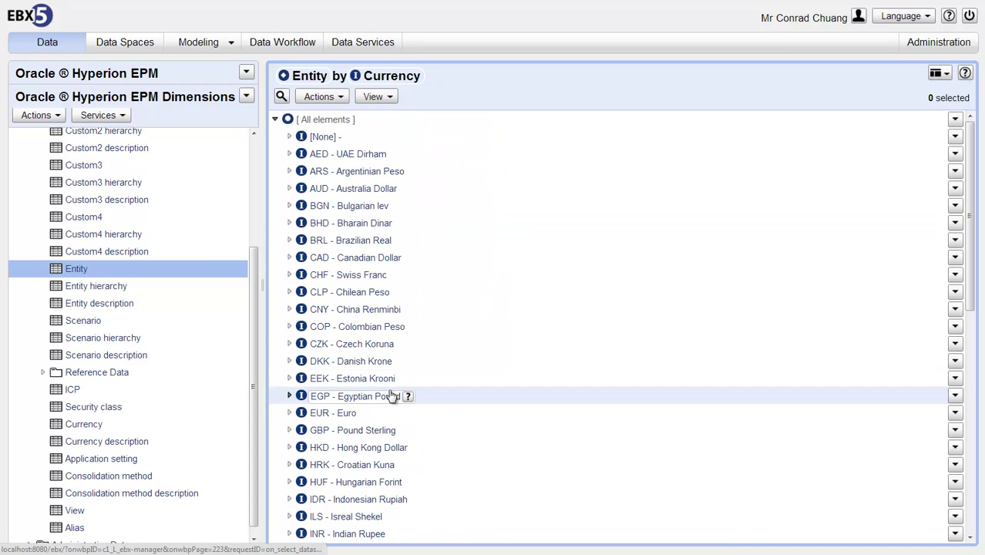
{"action": "left_click", "coordinate": [289, 291]}
{"action": "scroll", "coordinate": [409, 342], "scroll_direction": "down", "scroll_amount": 5}
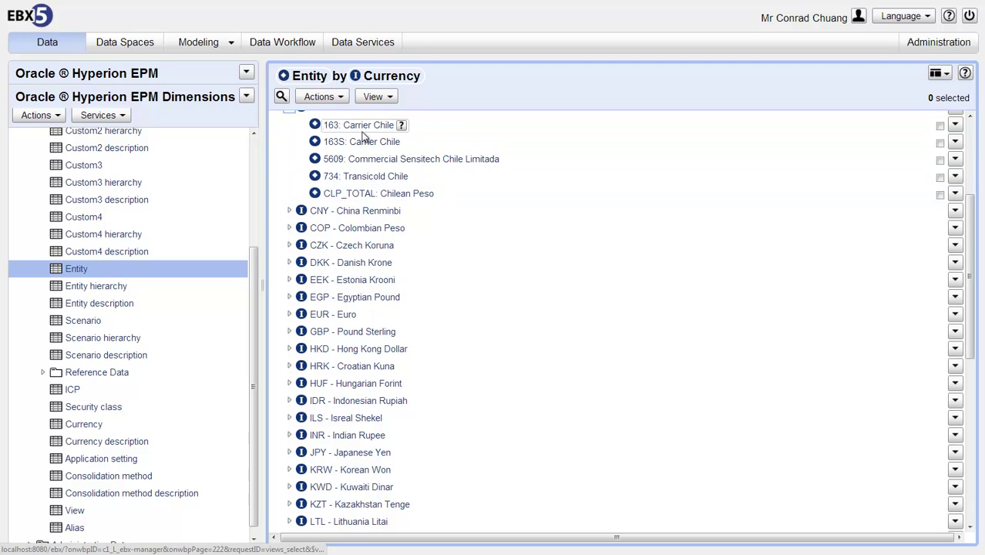
{"action": "scroll", "coordinate": [603, 259], "scroll_direction": "up", "scroll_amount": 3}
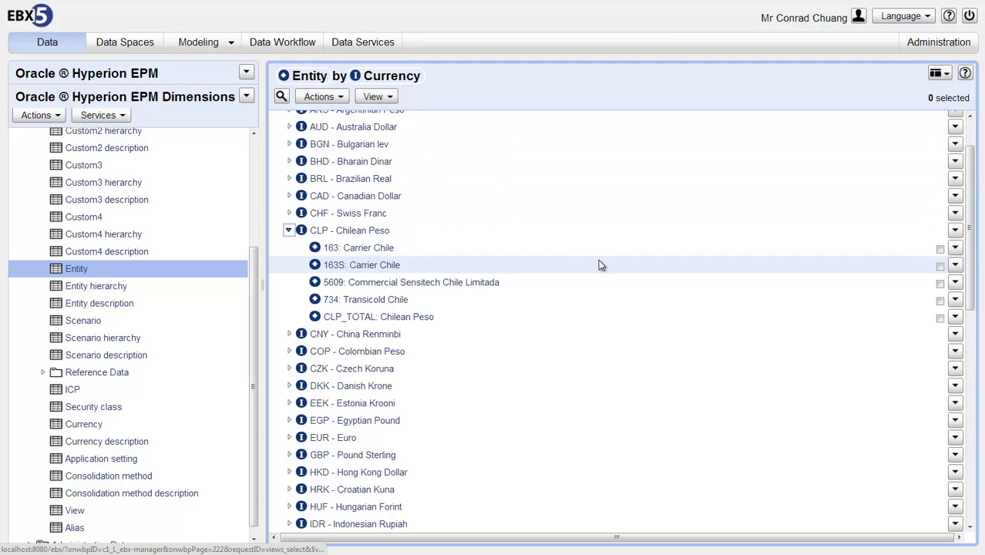
{"action": "scroll", "coordinate": [389, 292], "scroll_direction": "up", "scroll_amount": 2}
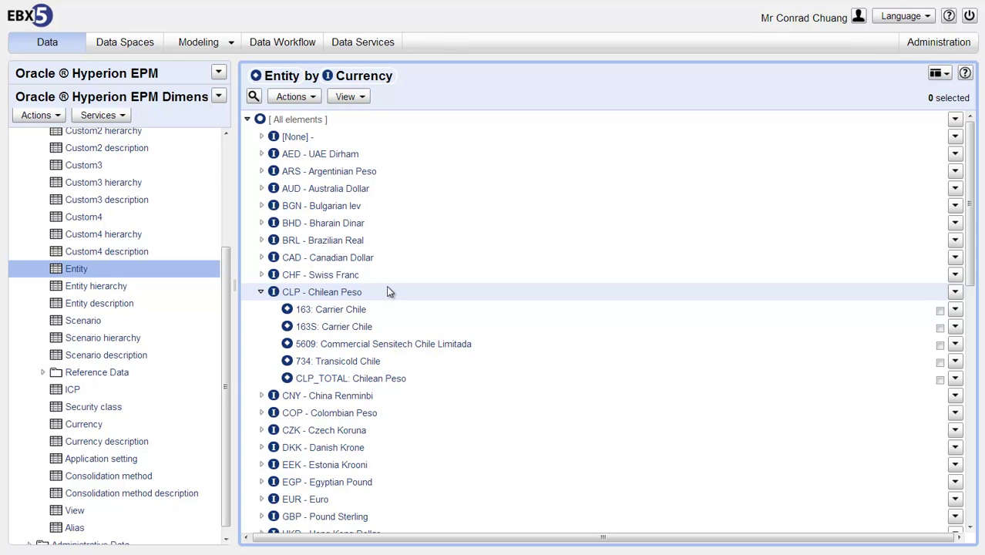
Step: Switch back to the Entity by Default Parent view and expand #root and CAConsols - Carrier Org
{"action": "left_click", "coordinate": [346, 96]}
{"action": "mouse_move", "coordinate": [445, 235]}
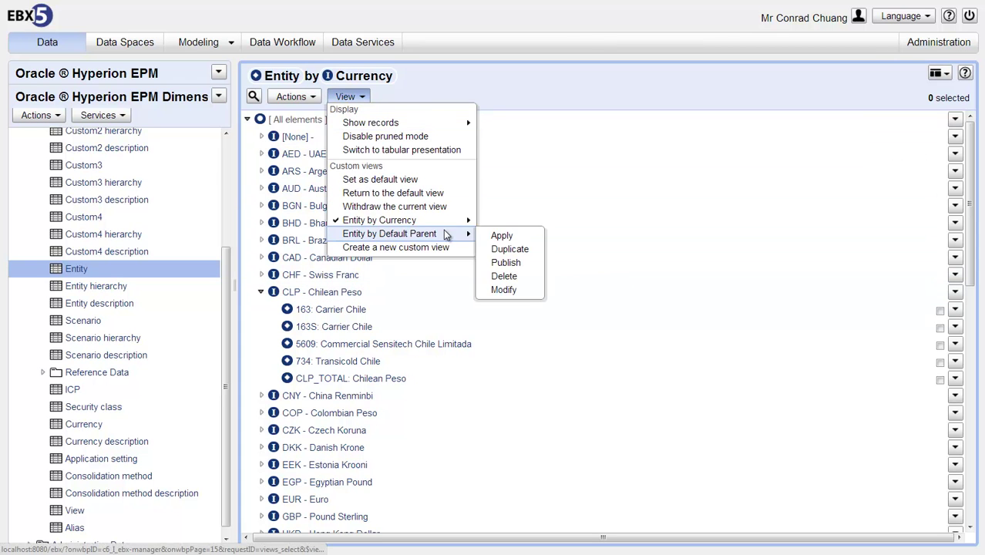
{"action": "left_click", "coordinate": [489, 235]}
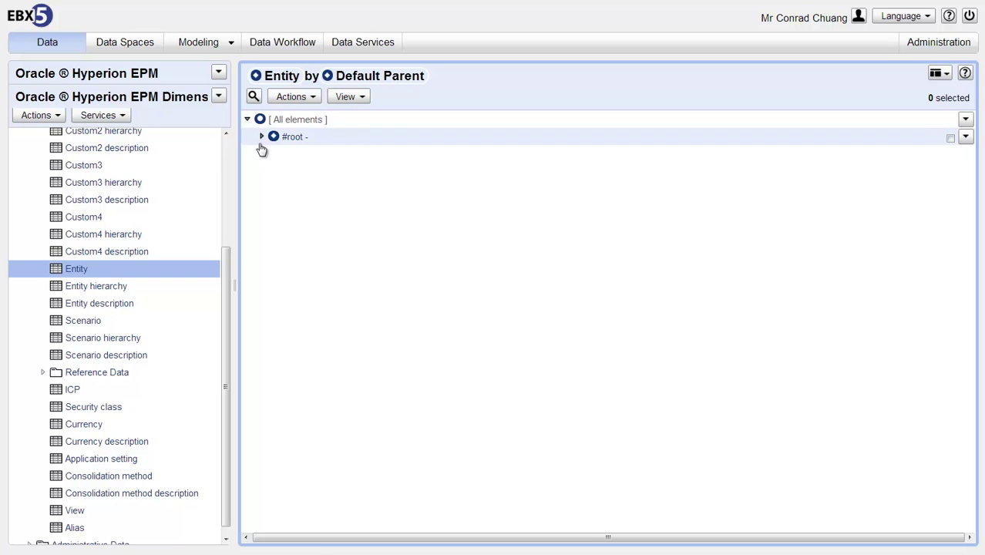
{"action": "left_click", "coordinate": [261, 136]}
{"action": "left_click", "coordinate": [274, 171]}
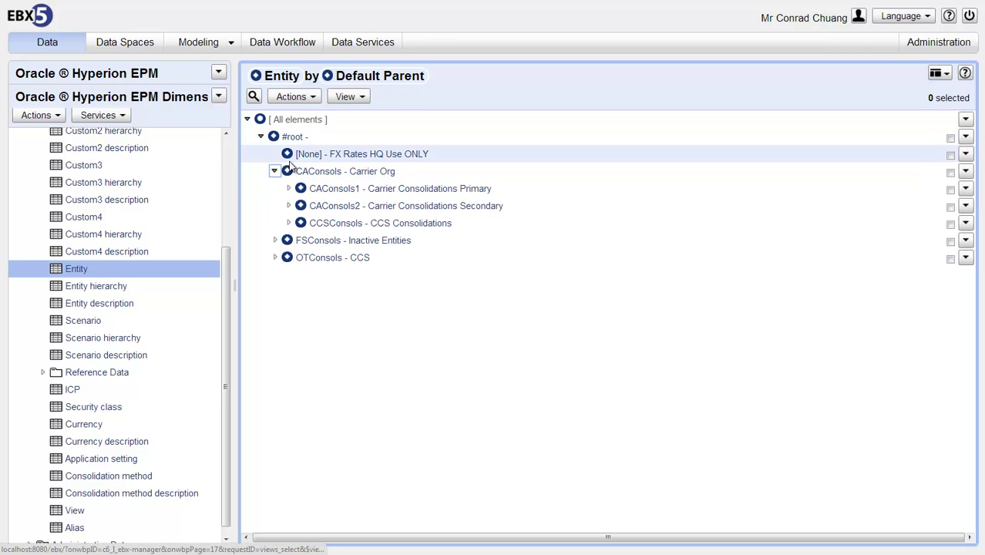
Step: Move CAConsols1 - Carrier Consolidations Primary under CAConsols2 - Carrier Consolidations Secondary in the entity hierarchy
{"action": "left_click", "coordinate": [965, 189]}
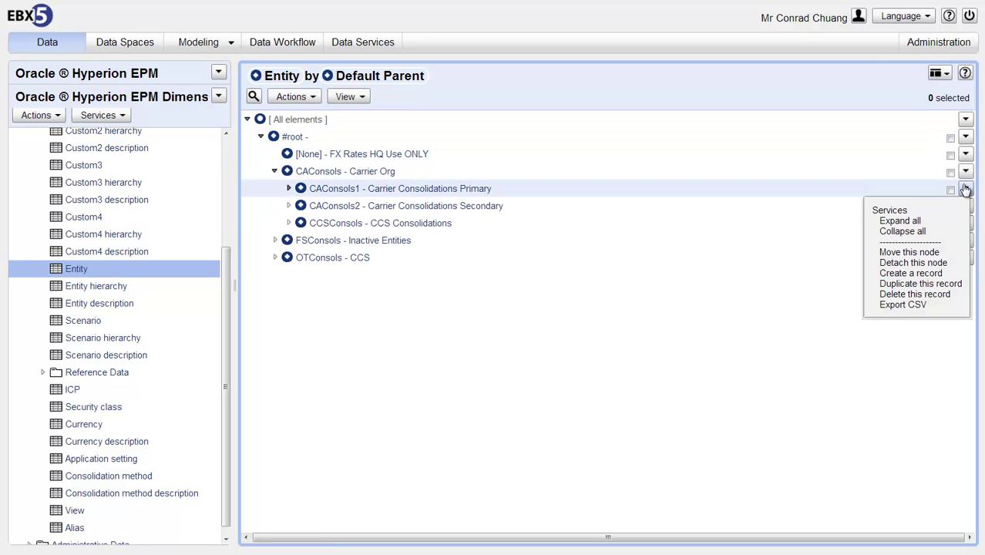
{"action": "left_click", "coordinate": [908, 253]}
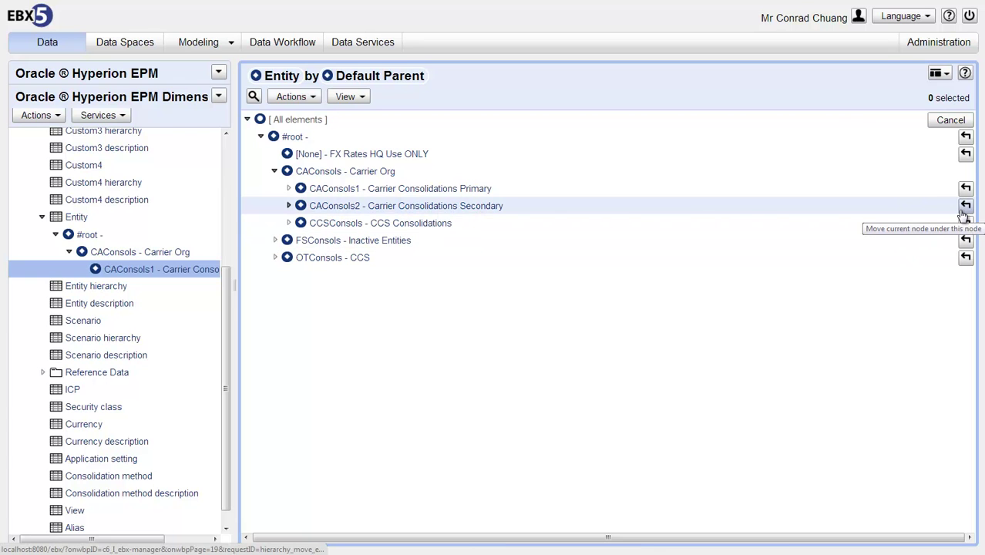
{"action": "left_click", "coordinate": [965, 206]}
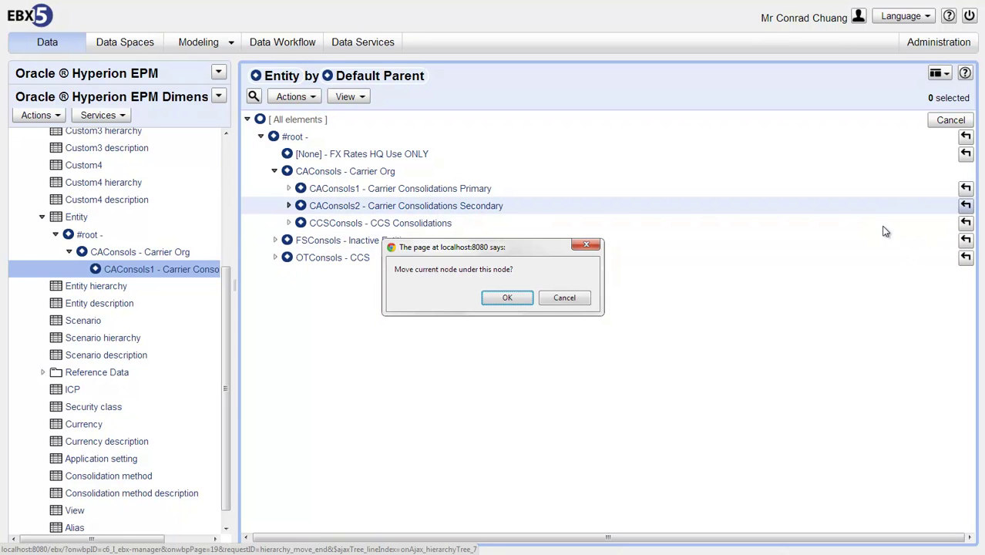
{"action": "left_click", "coordinate": [507, 298]}
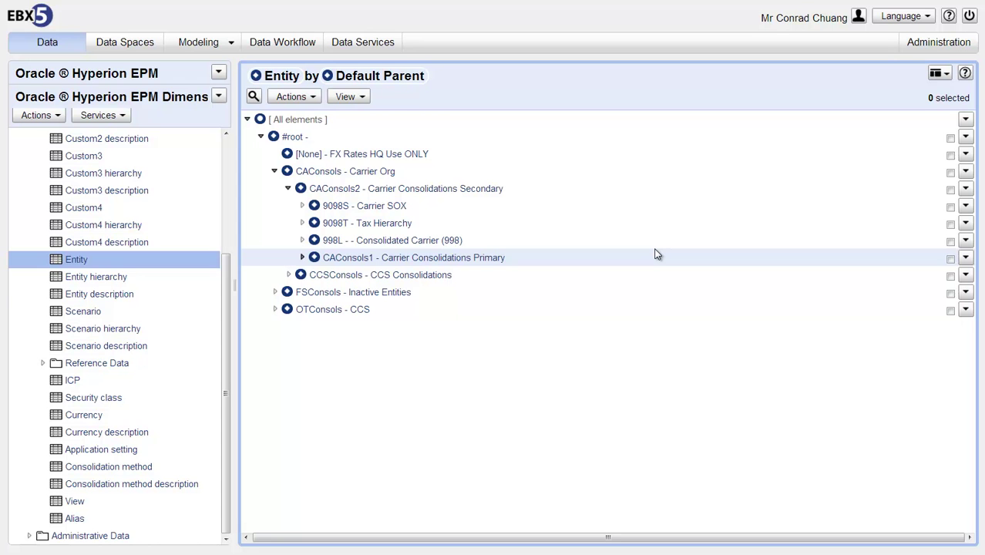
Step: Create a child data set of the Oracle Hyperion EPM Dimensions data set with the English label "HFM Dimensions for Japan"
{"action": "left_click", "coordinate": [218, 97]}
{"action": "left_click", "coordinate": [470, 147]}
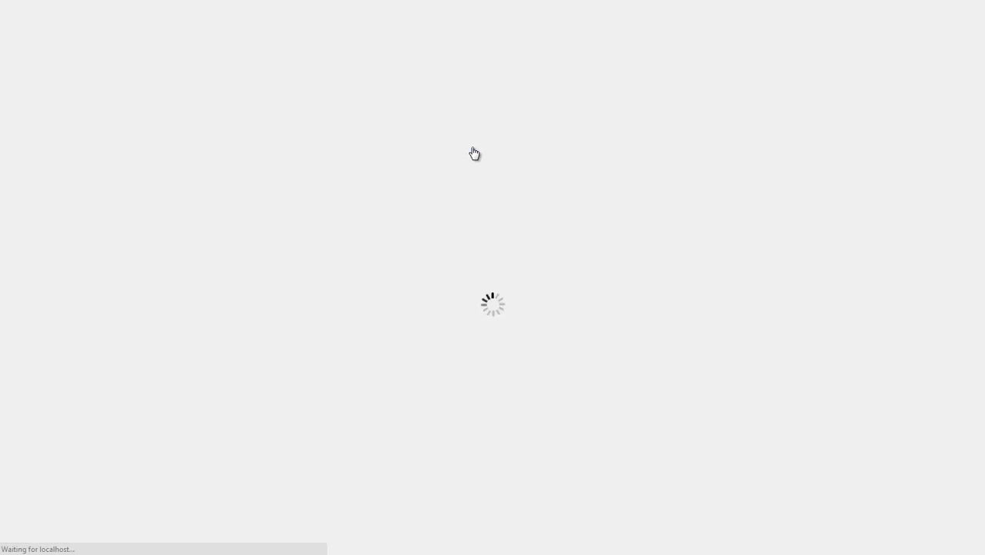
{"action": "left_click", "coordinate": [486, 163]}
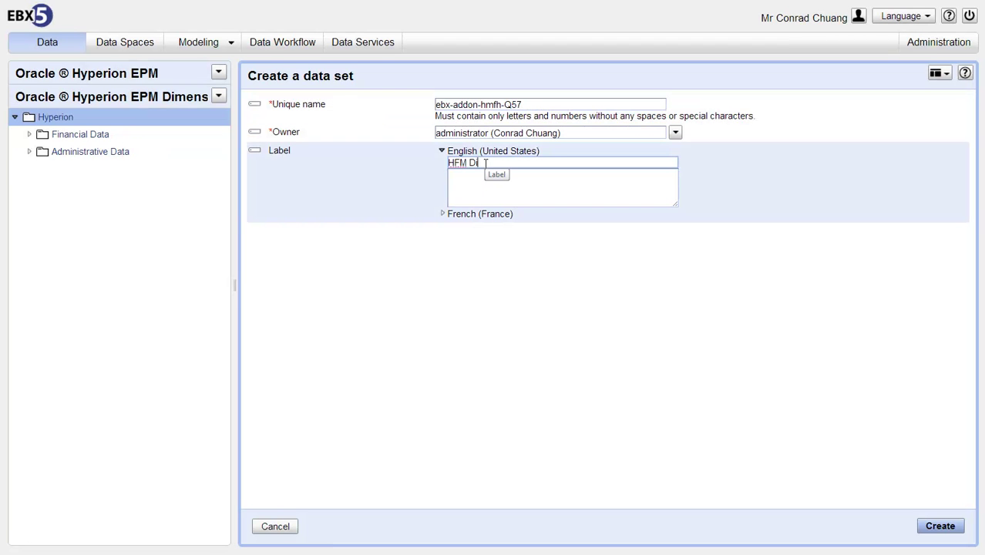
{"action": "type", "text": "HFM Dimensions for Japan"}
{"action": "left_click", "coordinate": [934, 526]}
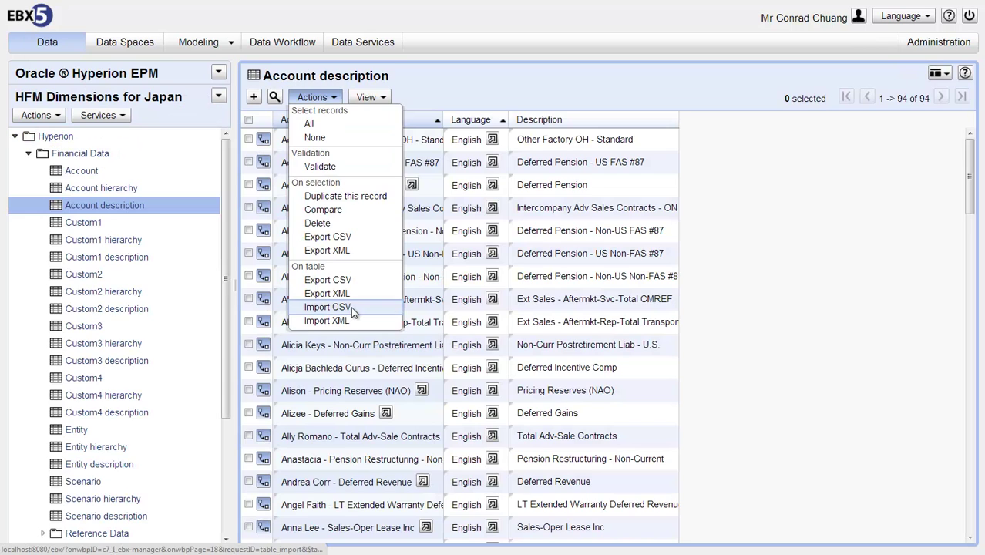
Step: Import Account description_Japanese.txt into the Account description table in Update or insert mode, with UTF-16 encoding, label headers and Tab separator
{"action": "left_click", "coordinate": [330, 371]}
{"action": "left_click", "coordinate": [466, 129]}
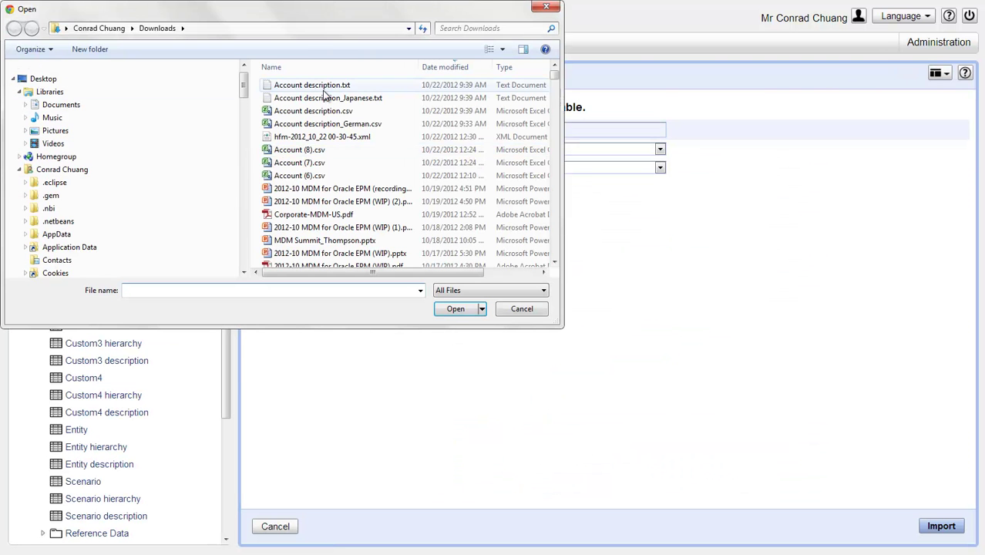
{"action": "double_click", "coordinate": [328, 98]}
{"action": "left_click", "coordinate": [460, 150]}
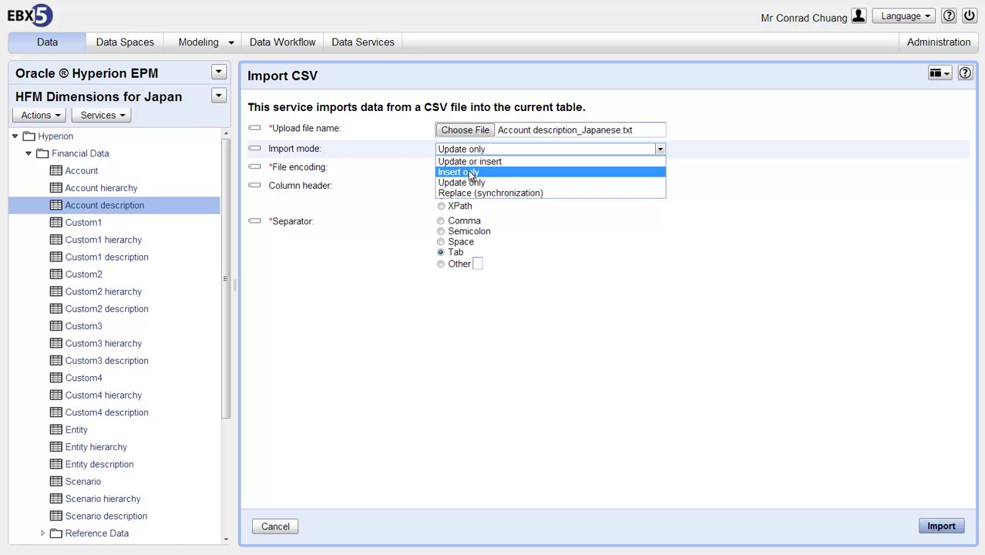
{"action": "left_click", "coordinate": [478, 162]}
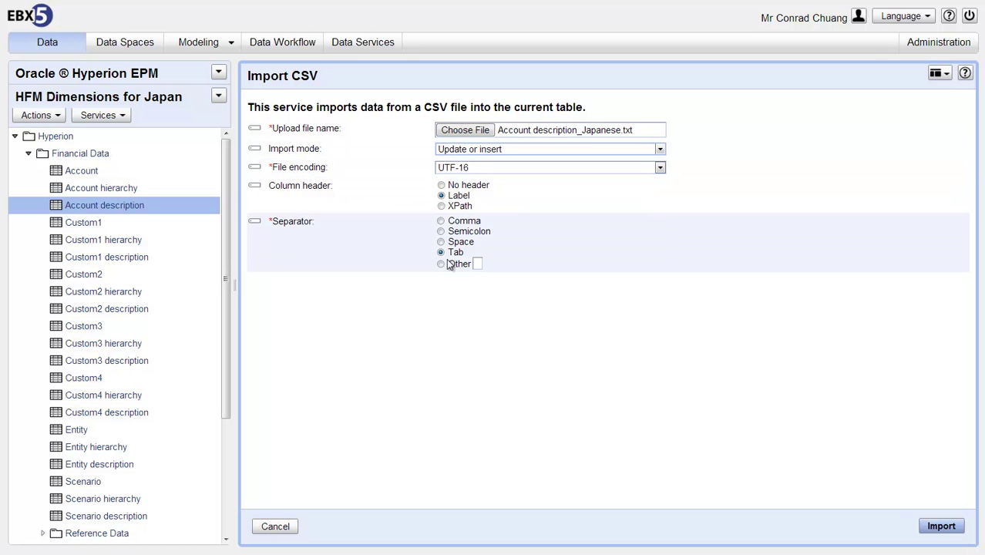
{"action": "left_click", "coordinate": [941, 527]}
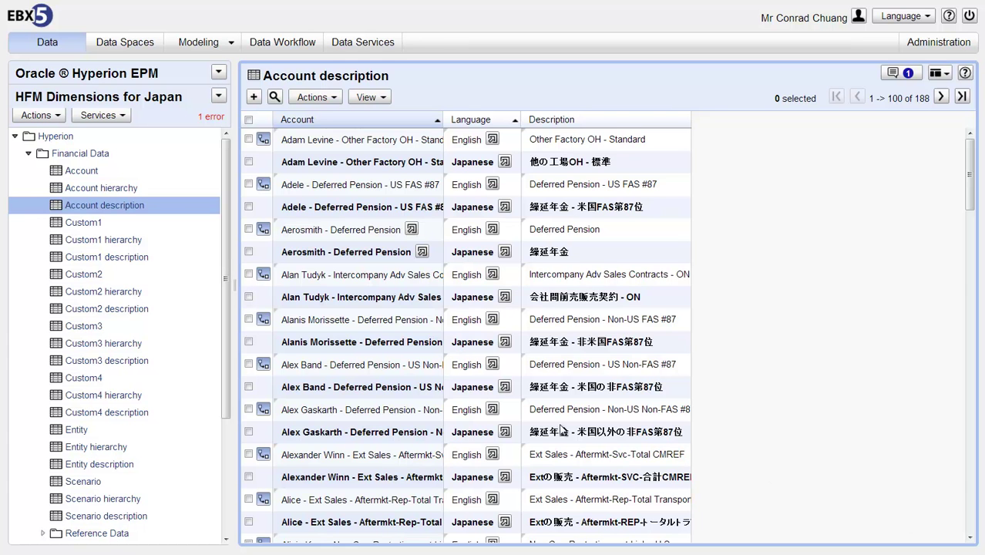
{"action": "scroll", "coordinate": [563, 429], "scroll_direction": "down", "scroll_amount": 5}
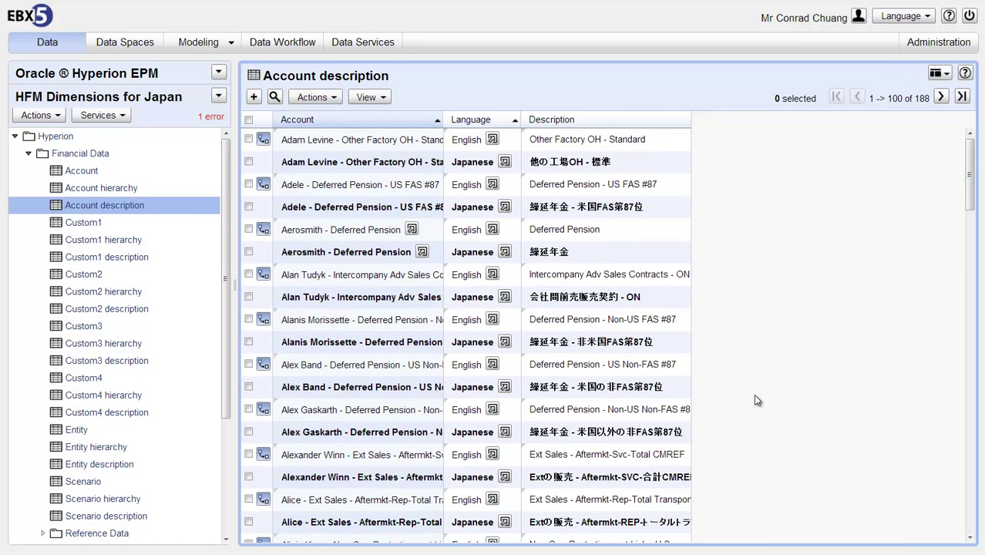
Step: Switch to the HFM Dimensions (German) data set and open its Entity table
{"action": "left_click", "coordinate": [224, 96]}
{"action": "left_click", "coordinate": [98, 162]}
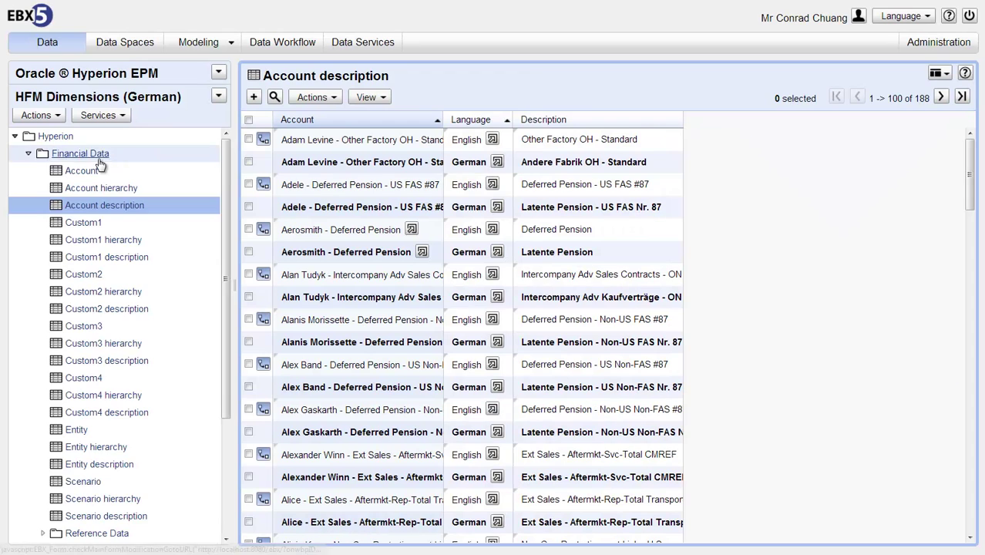
{"action": "scroll", "coordinate": [98, 231], "scroll_direction": "down", "scroll_amount": 3}
{"action": "left_click", "coordinate": [79, 309]}
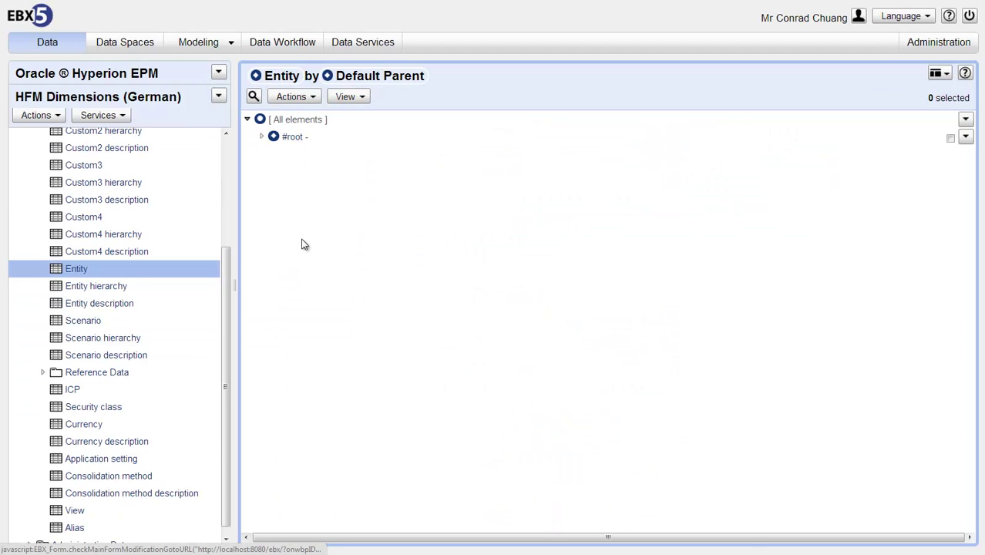
Step: Expand #root, CAConsols, CCSConsols, OTConsols and FSConsols to look through the German data set's entities
{"action": "left_click", "coordinate": [262, 138]}
{"action": "left_click", "coordinate": [274, 172]}
{"action": "left_click", "coordinate": [287, 205]}
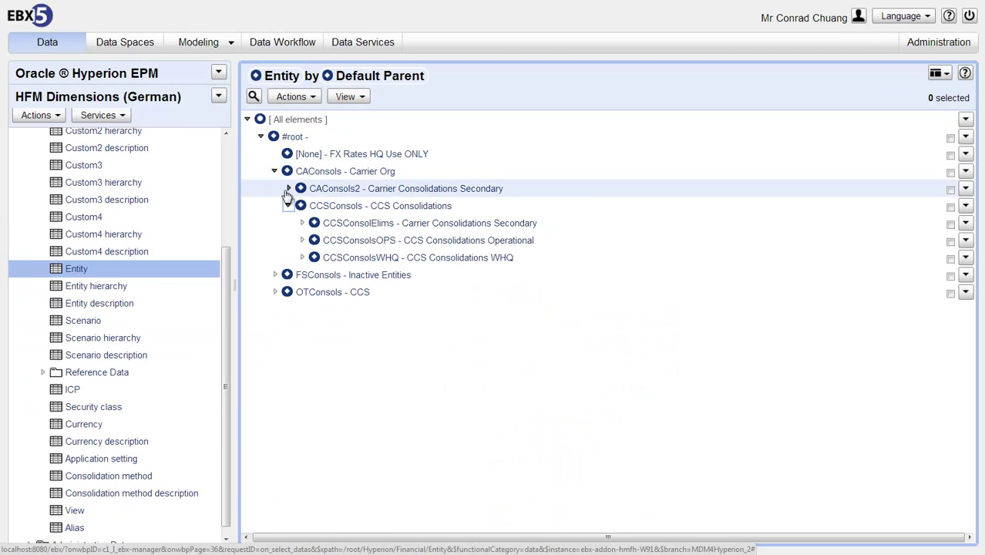
{"action": "left_click", "coordinate": [275, 292]}
{"action": "left_click", "coordinate": [276, 275]}
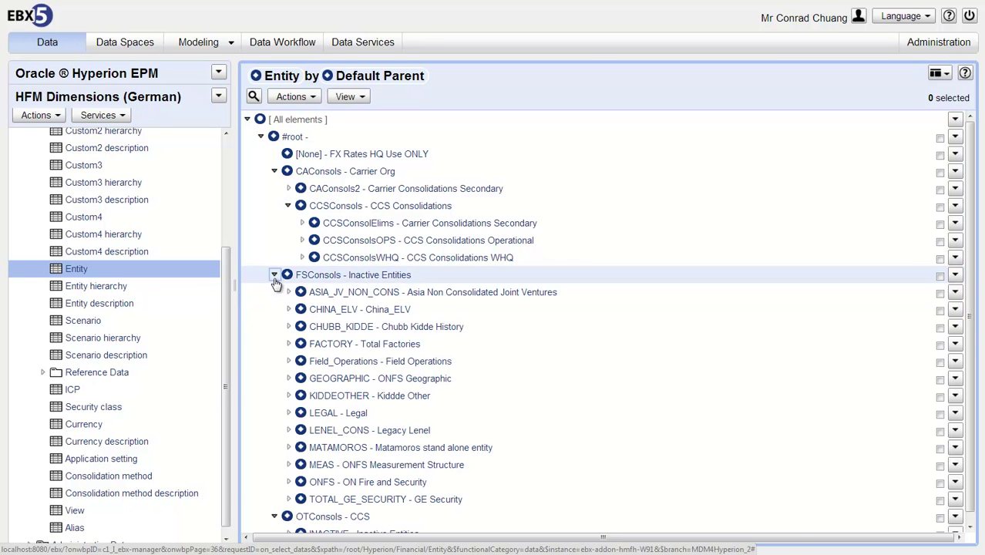
Step: Overwrite the inherited CHUBB_KIDDE record, set its Default Parent to CHINA_ELV - China_ELV, save it and expand CHINA_ELV
{"action": "left_click", "coordinate": [358, 326]}
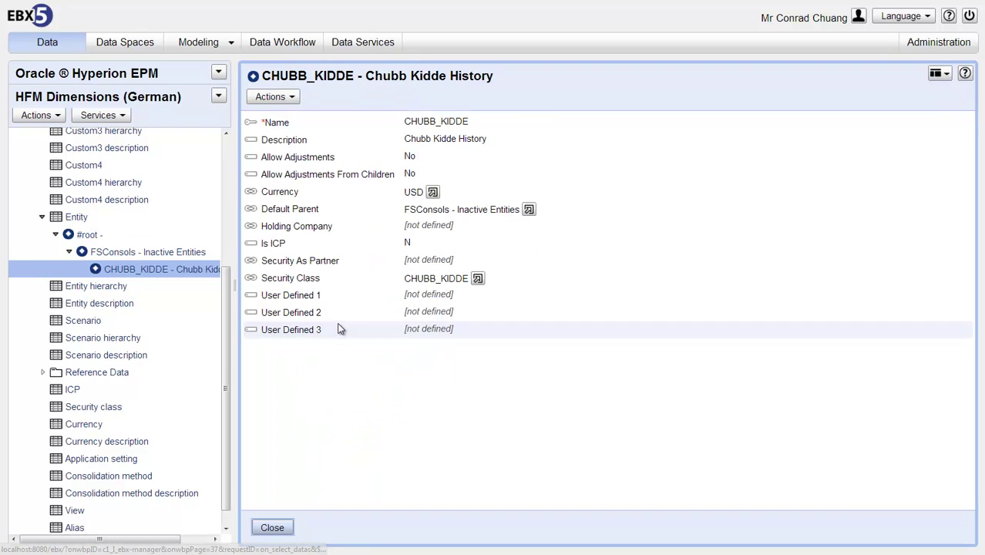
{"action": "left_click", "coordinate": [291, 98]}
{"action": "left_click", "coordinate": [287, 112]}
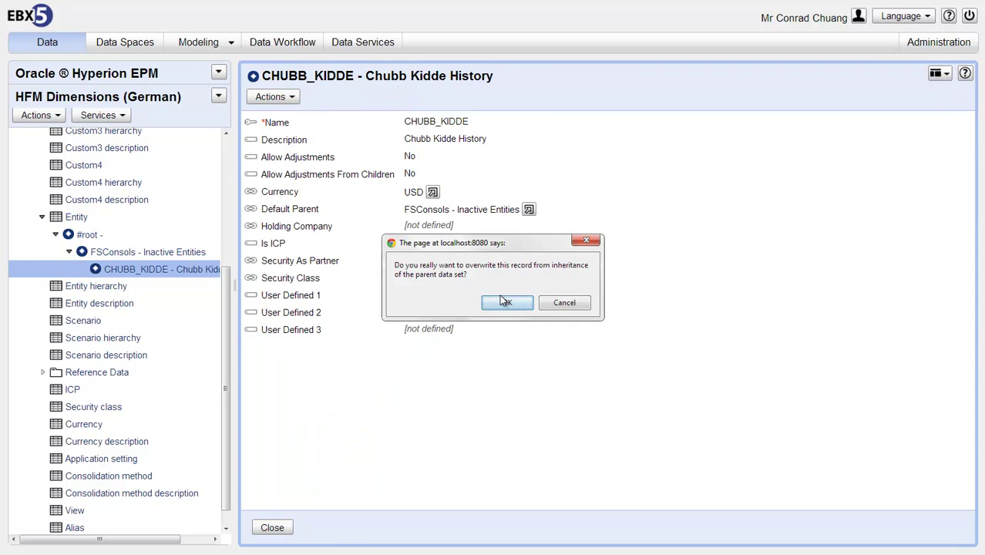
{"action": "left_click", "coordinate": [504, 363]}
{"action": "left_click", "coordinate": [660, 211]}
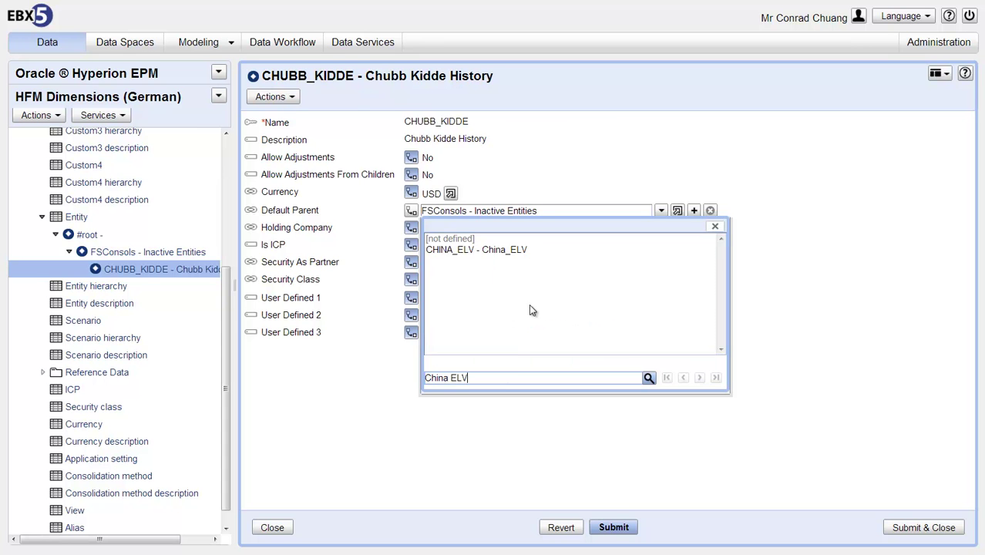
{"action": "left_click", "coordinate": [491, 252]}
{"action": "left_click", "coordinate": [616, 527]}
{"action": "left_click", "coordinate": [923, 528]}
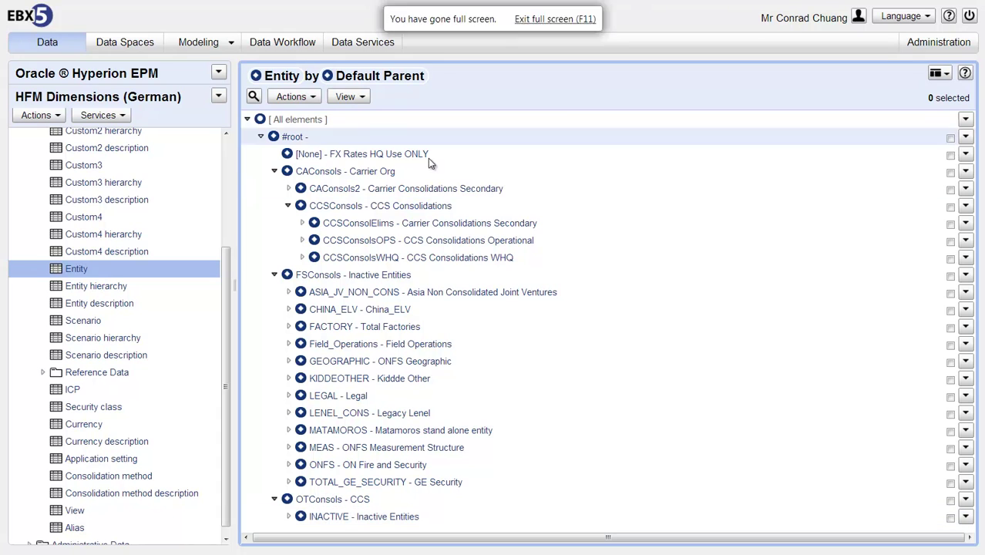
{"action": "left_click", "coordinate": [287, 309]}
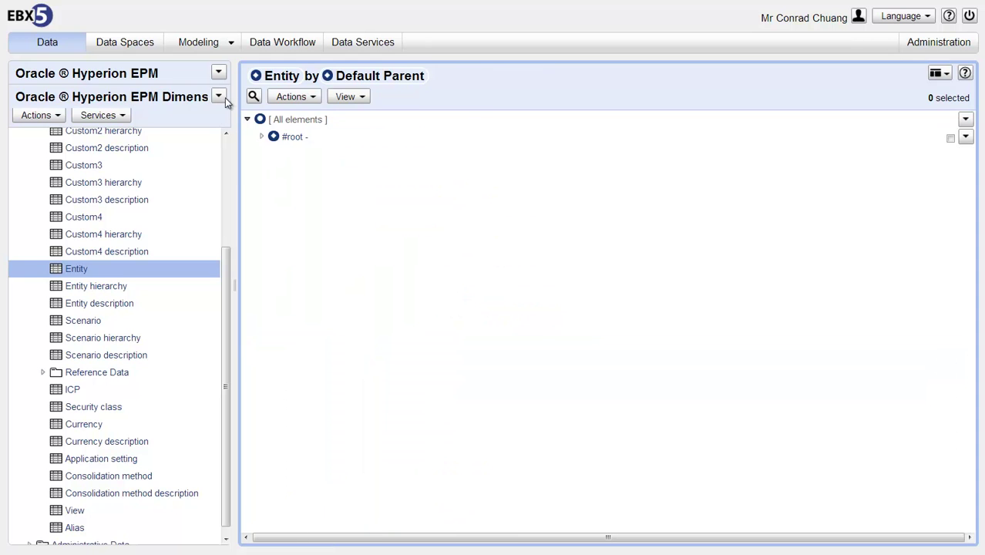
Step: Show the Entity hierarchy of the parent Oracle Hyperion EPM Dimensions data set and expand #root, CAConsols and FSConsols for comparison
{"action": "left_click", "coordinate": [219, 97]}
{"action": "left_click", "coordinate": [121, 144]}
{"action": "left_click", "coordinate": [262, 137]}
{"action": "left_click", "coordinate": [274, 171]}
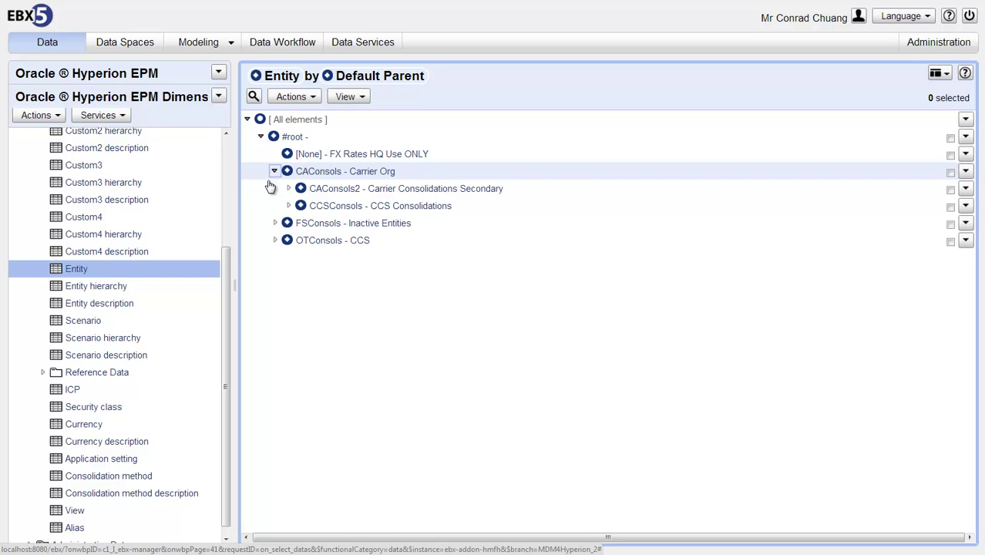
{"action": "left_click", "coordinate": [273, 223]}
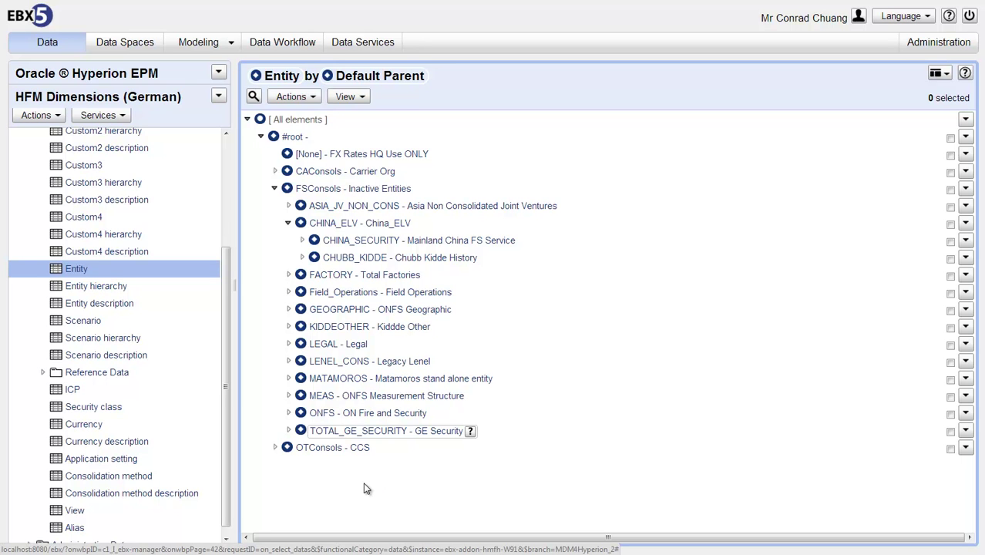
Step: Open CHUBB_KIDDE in the HFM Dimensions (German) data set and toggle its Default Parent between the inherited and overwritten value
{"action": "left_click", "coordinate": [359, 261]}
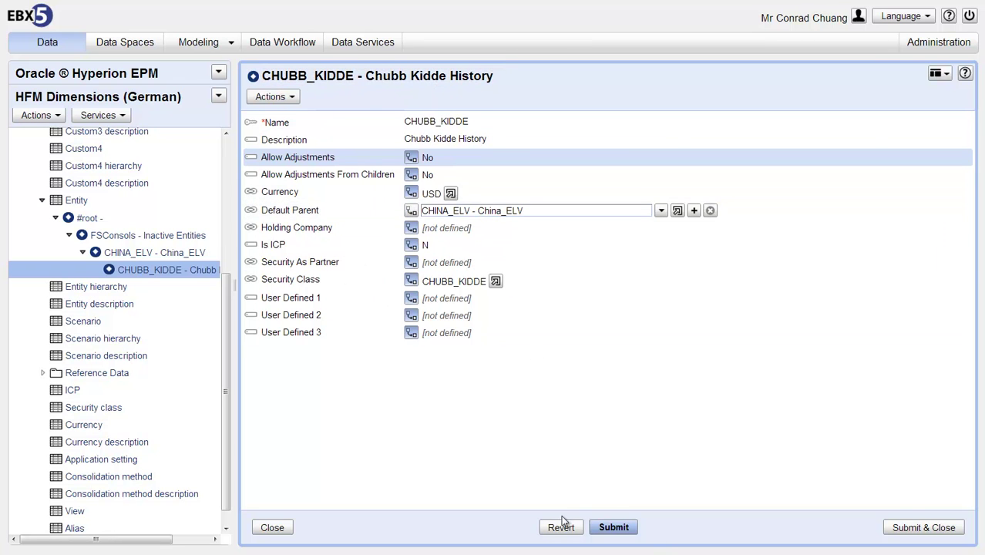
{"action": "left_click", "coordinate": [411, 213]}
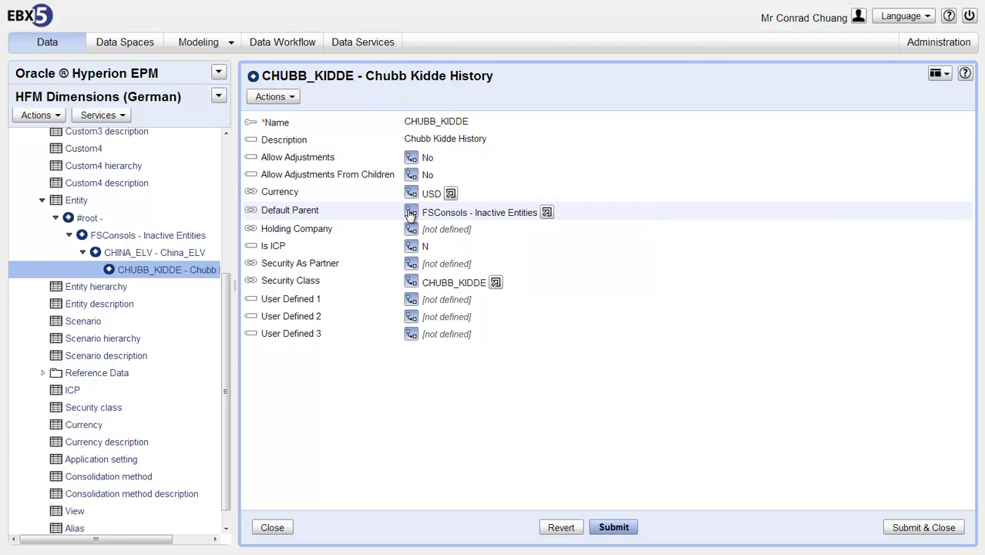
{"action": "left_click", "coordinate": [411, 213]}
{"action": "left_click", "coordinate": [411, 212]}
{"action": "left_click", "coordinate": [410, 213]}
{"action": "left_click", "coordinate": [410, 212]}
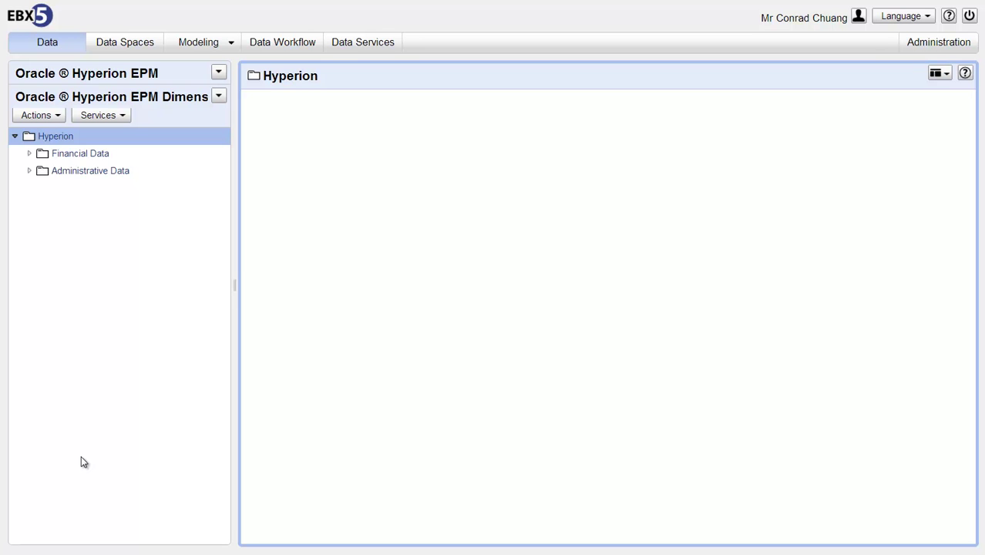
Step: Compare the Oracle Hyperion EPM data space with its child data space 2012Q4
{"action": "left_click", "coordinate": [115, 45]}
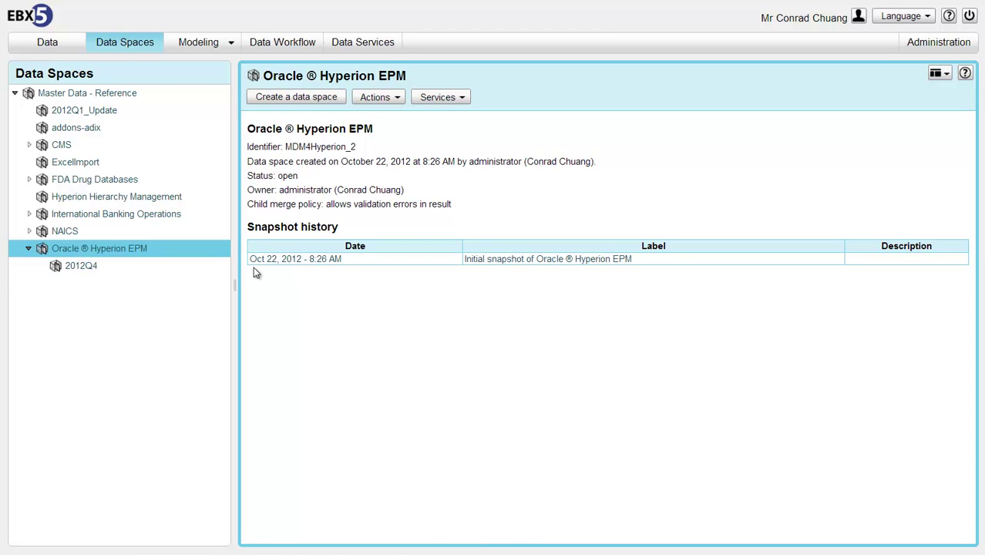
{"action": "left_click", "coordinate": [389, 101]}
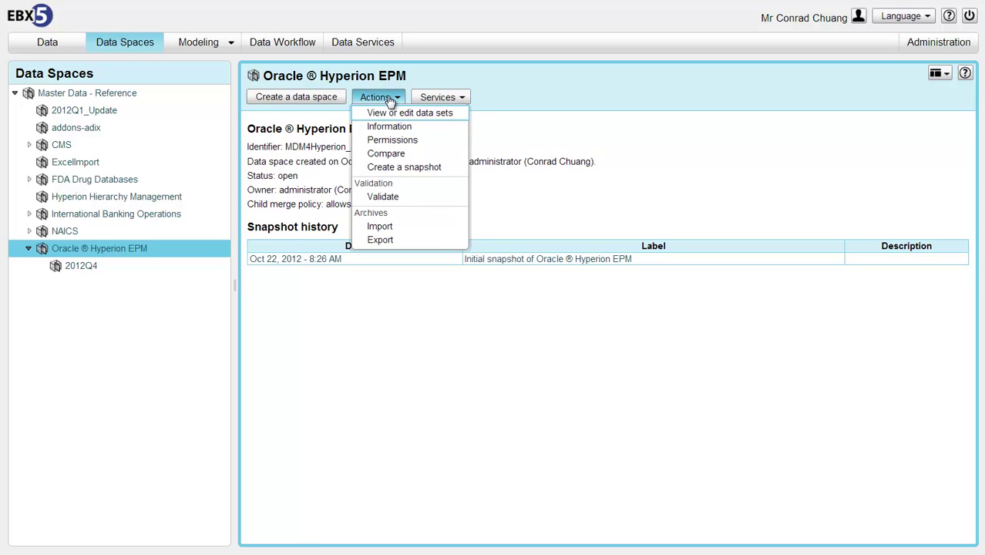
{"action": "left_click", "coordinate": [389, 154]}
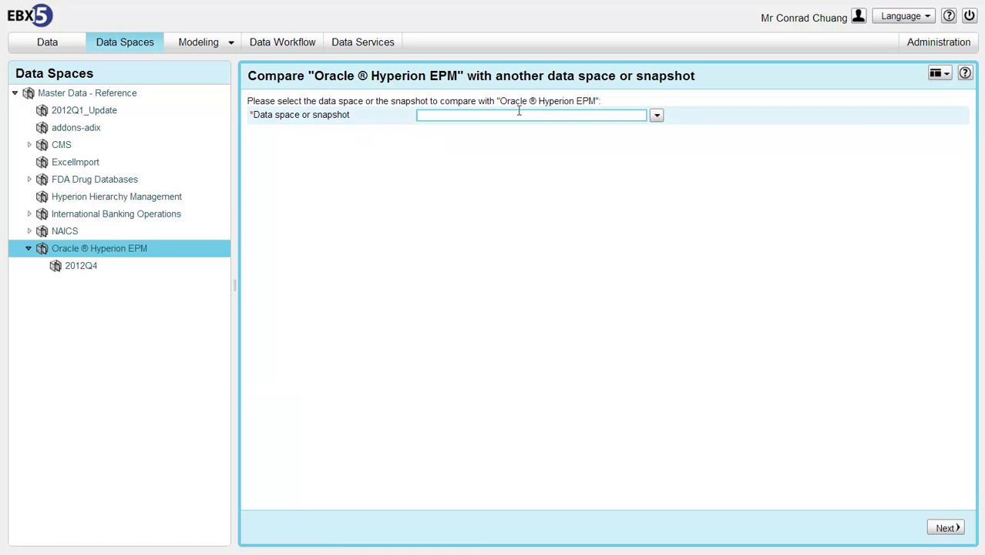
{"action": "left_click", "coordinate": [657, 115]}
{"action": "scroll", "coordinate": [561, 339], "scroll_direction": "down", "scroll_amount": 10}
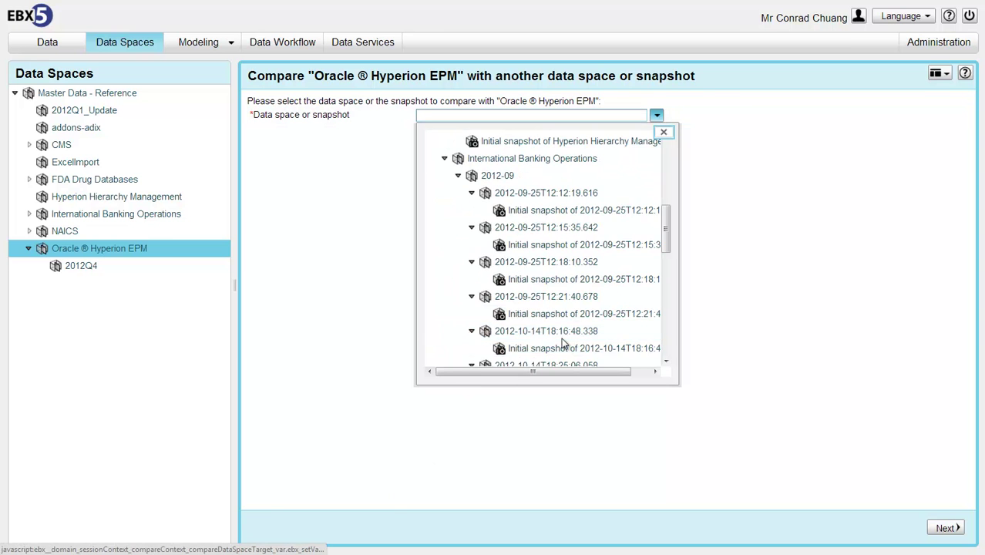
{"action": "scroll", "coordinate": [549, 360], "scroll_direction": "down", "scroll_amount": 2}
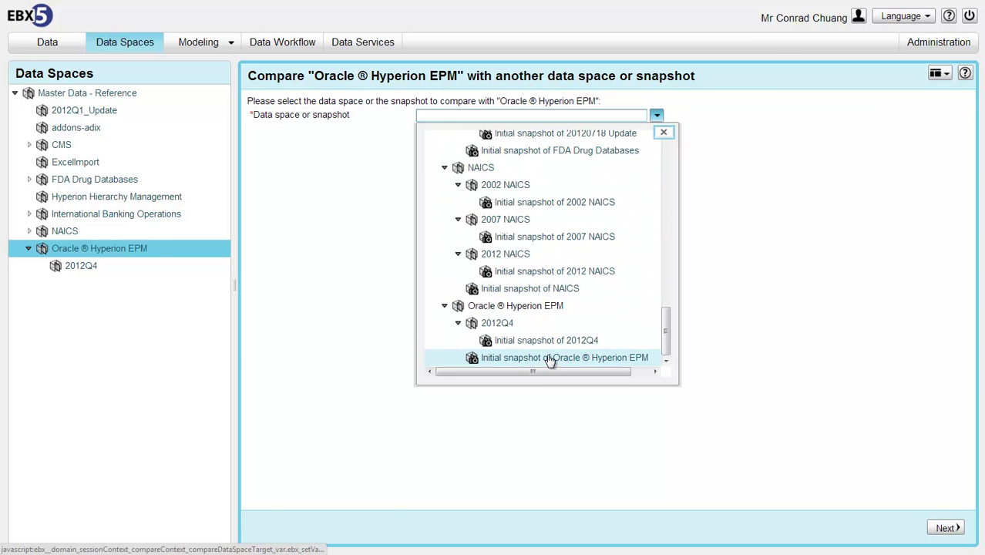
{"action": "left_click", "coordinate": [505, 324]}
{"action": "left_click", "coordinate": [946, 528]}
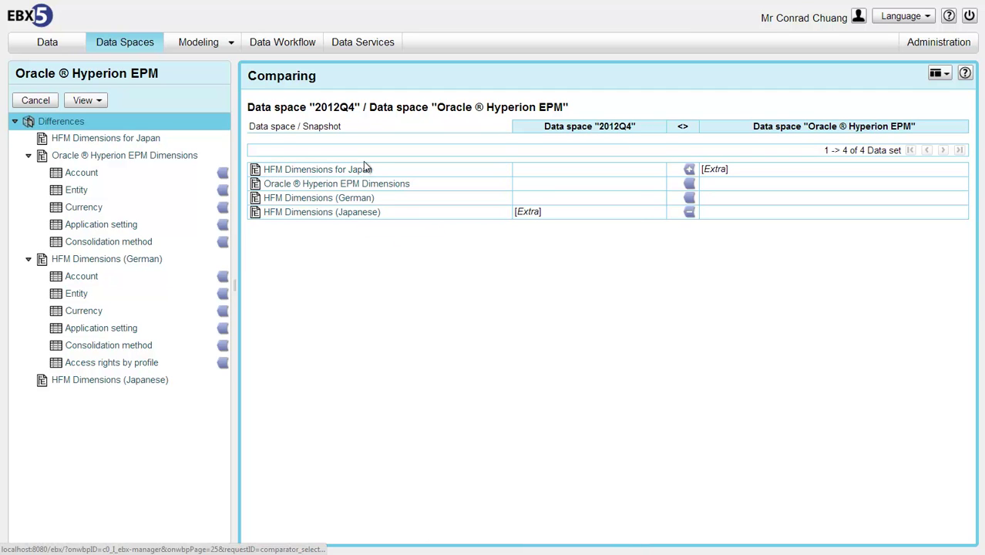
Step: Examine the Entity table differences in HFM Dimensions (German), opening the CCSConsols record's comparison
{"action": "left_click", "coordinate": [327, 199]}
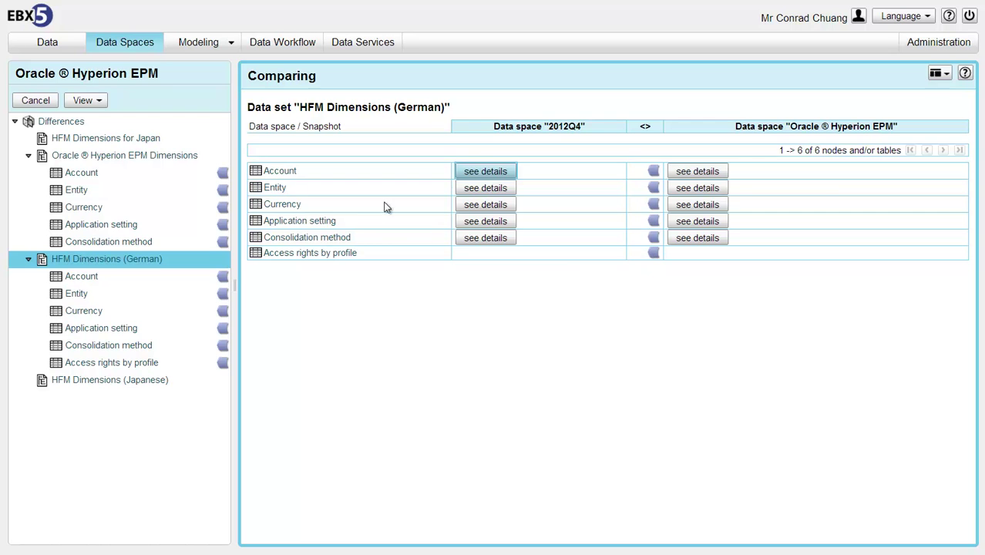
{"action": "left_click", "coordinate": [273, 190]}
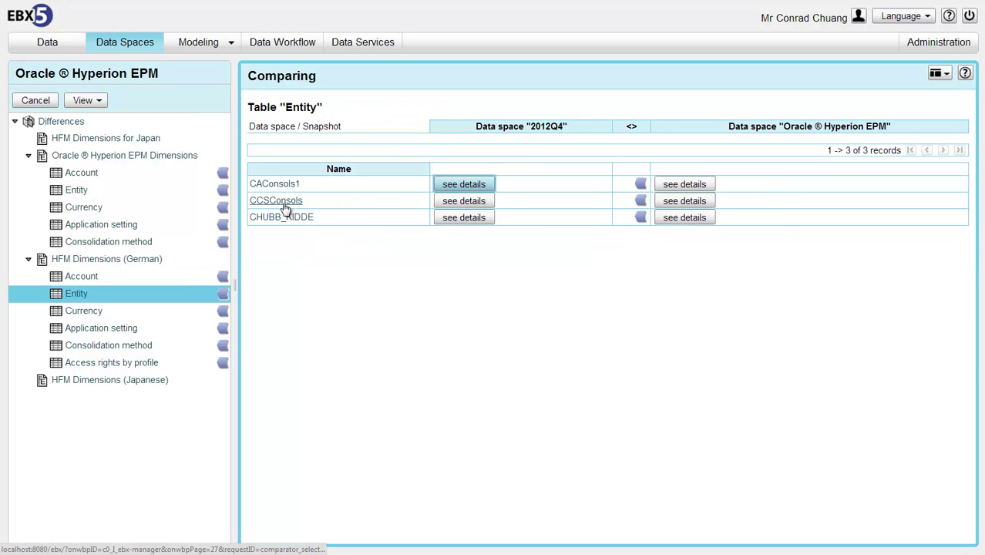
{"action": "left_click", "coordinate": [284, 206]}
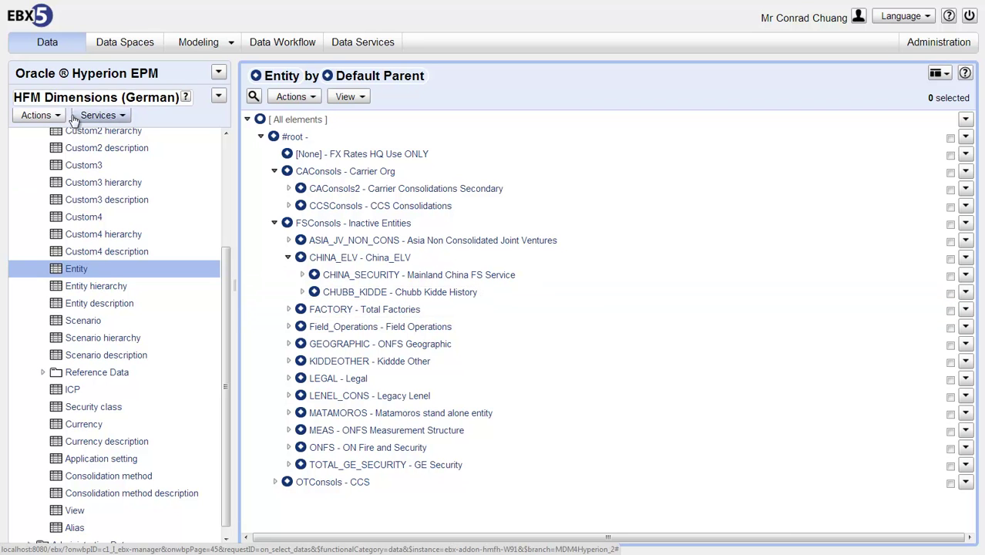
Step: Add and save an access rights record for the Data Steward profile in the HFM Dimensions (German) permissions, keeping the default policies
{"action": "left_click", "coordinate": [45, 116]}
{"action": "left_click", "coordinate": [47, 141]}
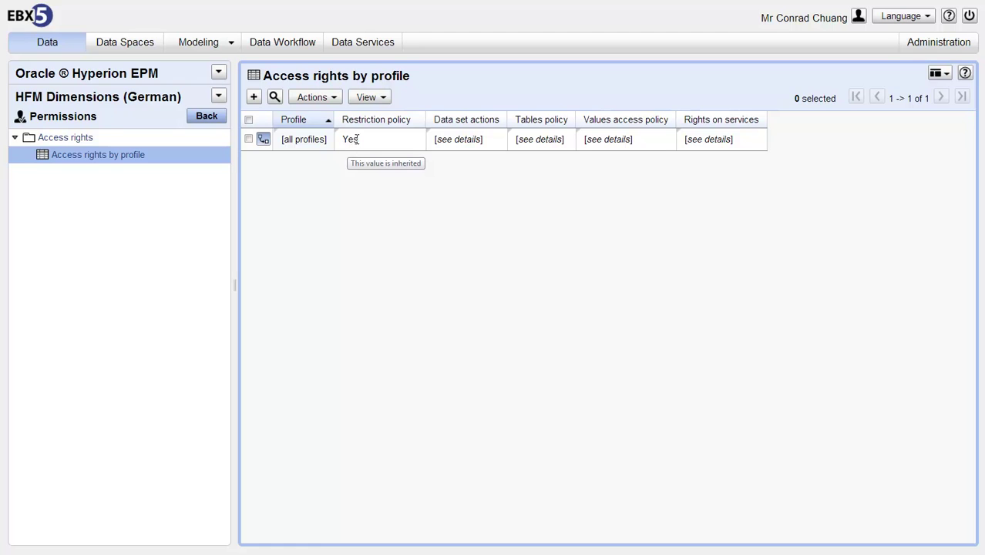
{"action": "left_click", "coordinate": [253, 98]}
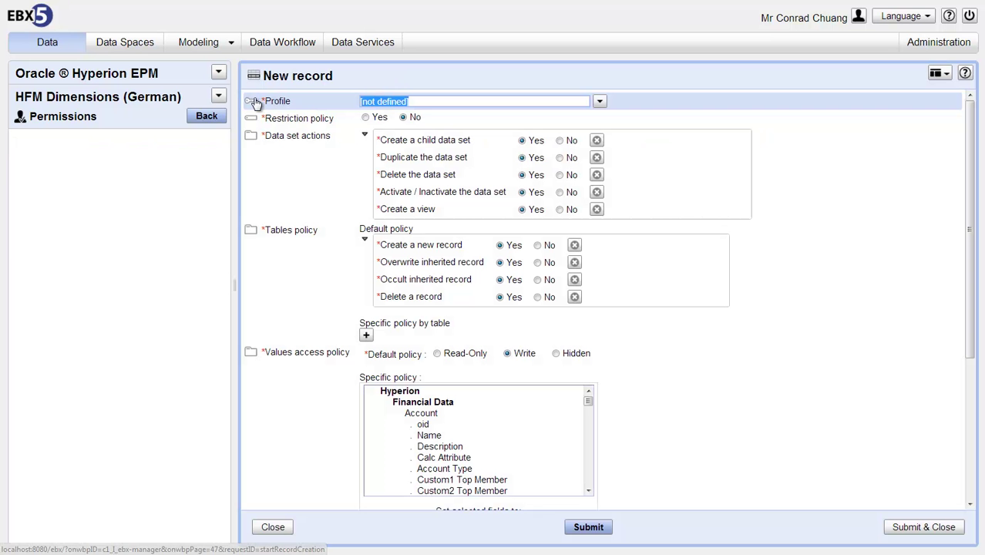
{"action": "left_click", "coordinate": [598, 102]}
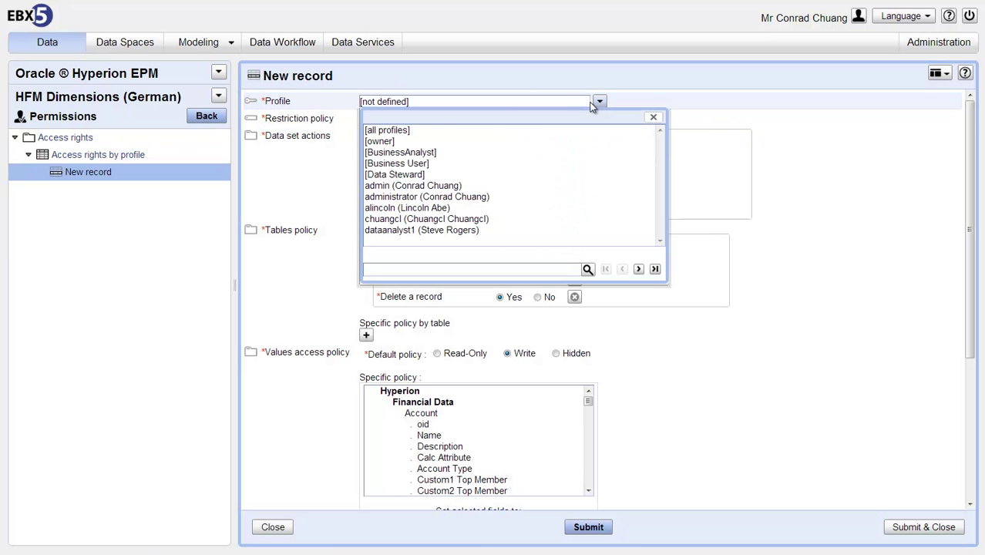
{"action": "left_click", "coordinate": [408, 177]}
{"action": "mouse_move", "coordinate": [336, 138]}
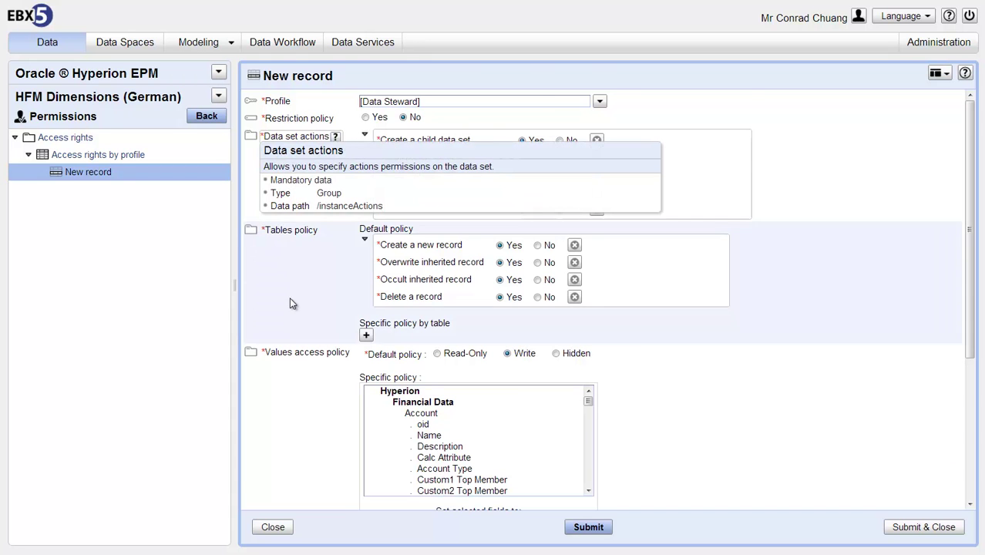
{"action": "scroll", "coordinate": [291, 303], "scroll_direction": "down", "scroll_amount": 2}
{"action": "scroll", "coordinate": [300, 294], "scroll_direction": "down", "scroll_amount": 1}
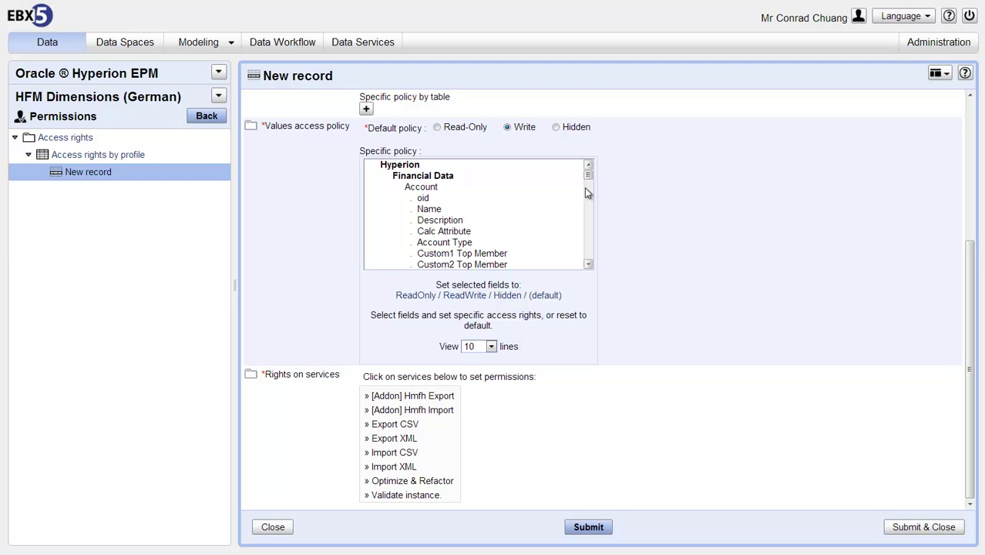
{"action": "left_click_drag", "start_coordinate": [588, 176], "coordinate": [577, 267]}
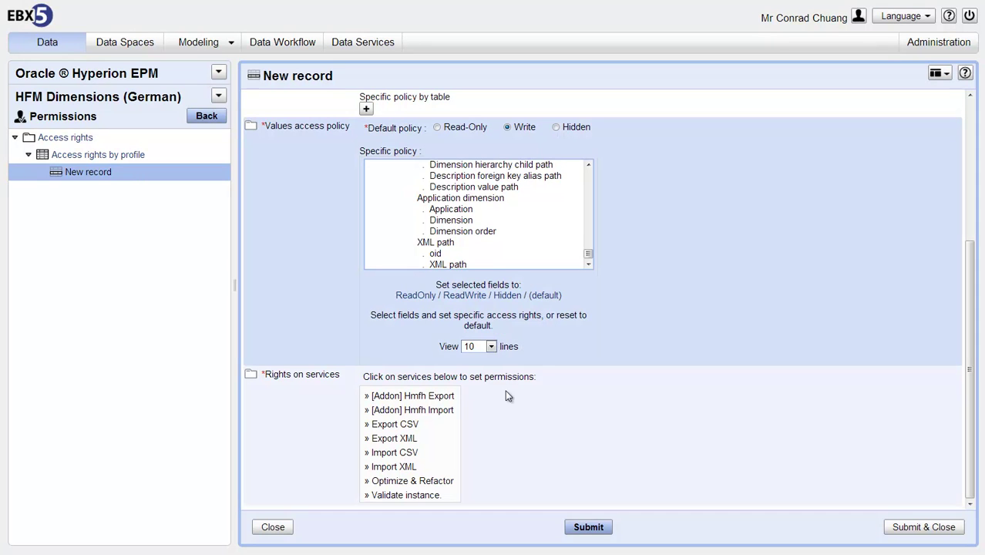
{"action": "left_click", "coordinate": [917, 528]}
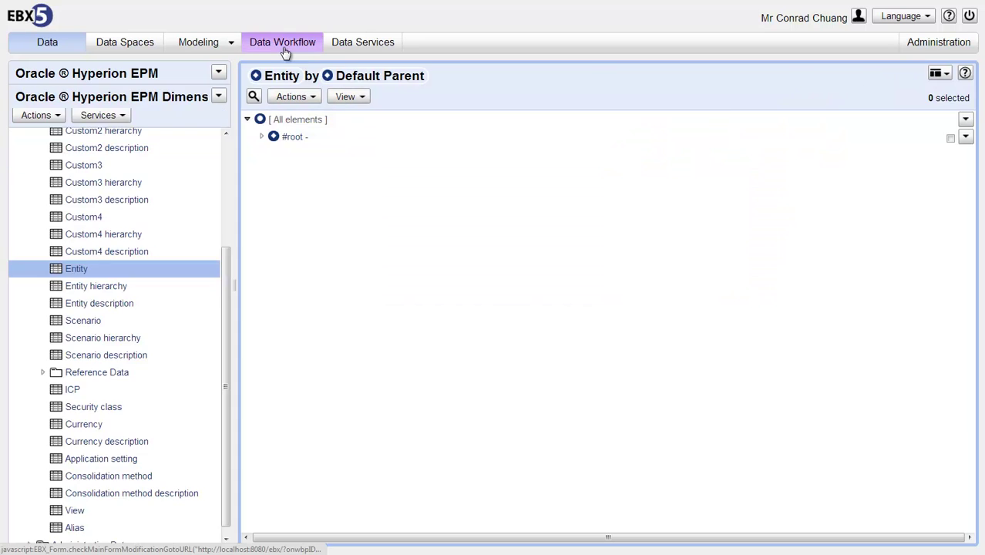
Step: View the progress of the workflow Create new account for German Power Engineering, including its Approve new account step
{"action": "left_click", "coordinate": [284, 50]}
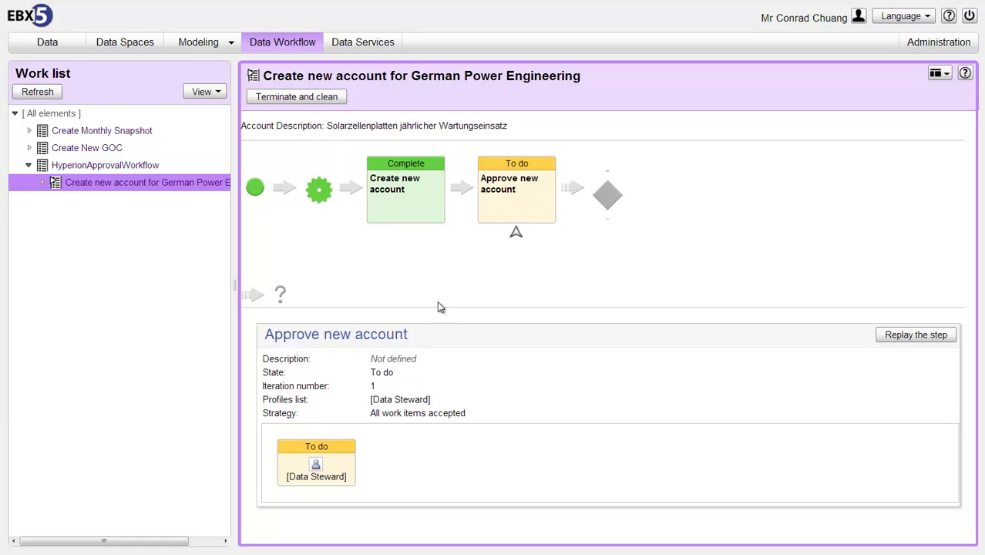
{"action": "mouse_move", "coordinate": [313, 477]}
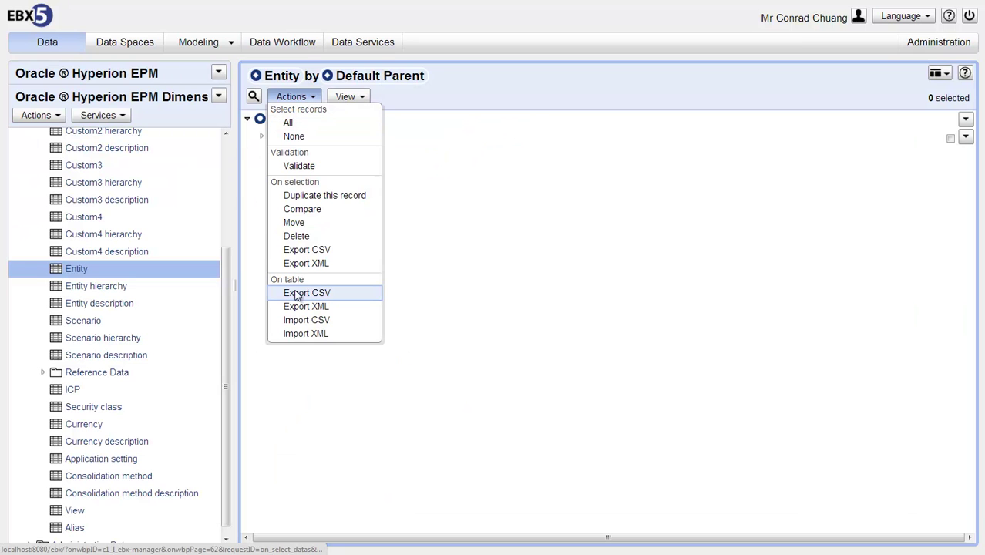
Step: Export the whole Entity table of the Oracle Hyperion EPM Dimensions data set as CSV
{"action": "left_click", "coordinate": [301, 293]}
{"action": "left_click", "coordinate": [939, 525]}
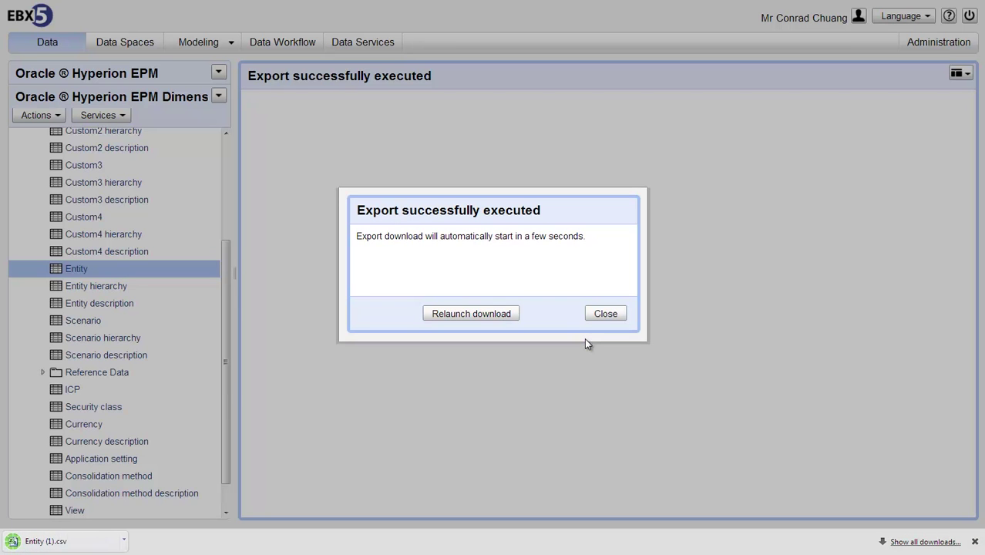
{"action": "left_click", "coordinate": [605, 314]}
Step: Open the downloaded Entity (1).csv in Excel, look through the exported entity rows and close it
{"action": "left_click", "coordinate": [113, 545]}
{"action": "scroll", "coordinate": [279, 443], "scroll_direction": "down", "scroll_amount": 20}
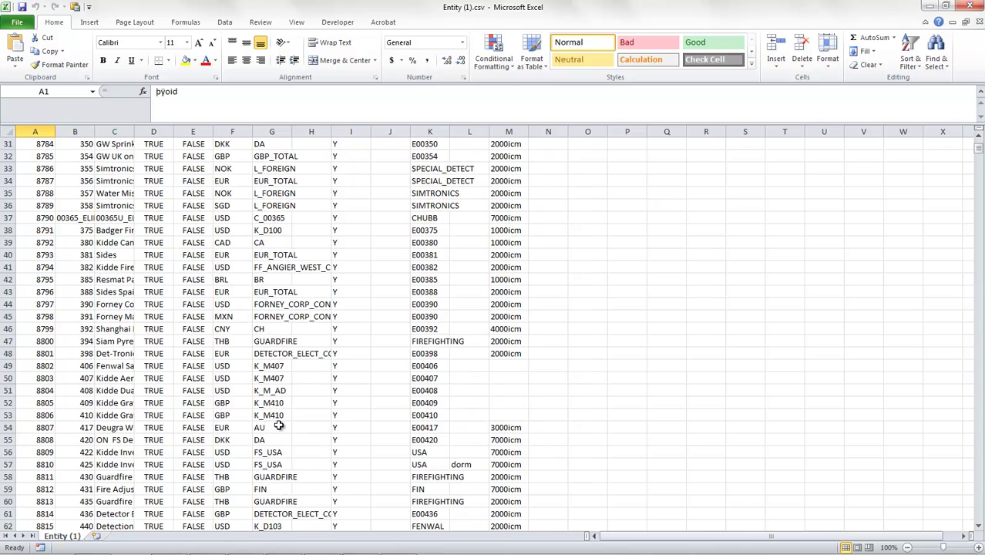
{"action": "scroll", "coordinate": [279, 433], "scroll_direction": "down", "scroll_amount": 2}
{"action": "left_click", "coordinate": [969, 6]}
Step: Run the Hmfh Export add-on for the HFM application with schema version 9.50, exporting all dimensions
{"action": "left_click", "coordinate": [123, 115]}
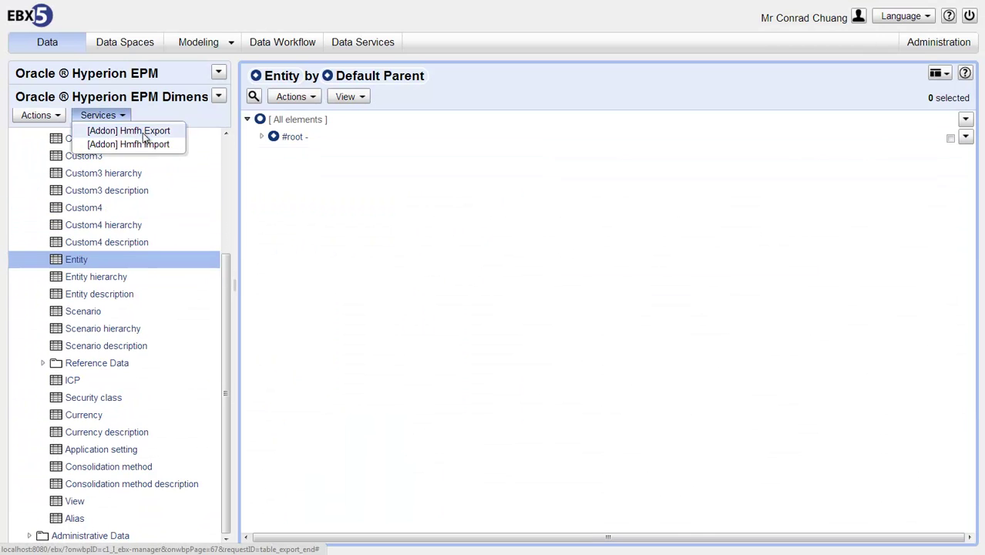
{"action": "left_click", "coordinate": [142, 131]}
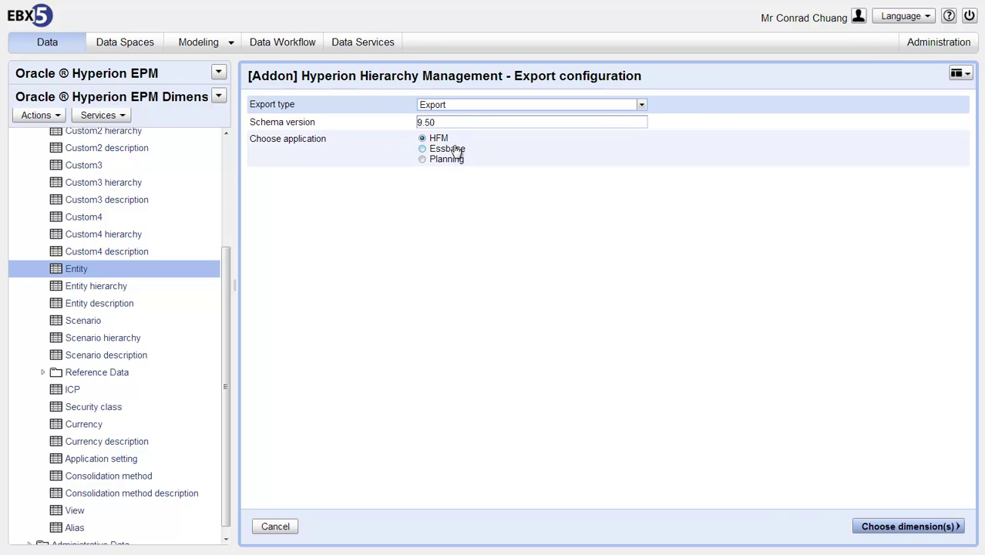
{"action": "left_click", "coordinate": [908, 525]}
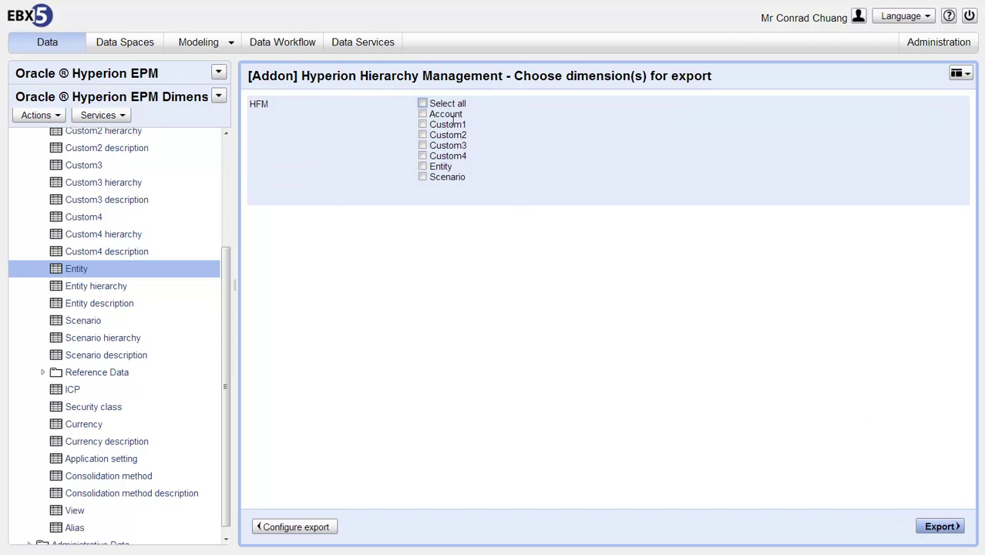
{"action": "left_click", "coordinate": [423, 103]}
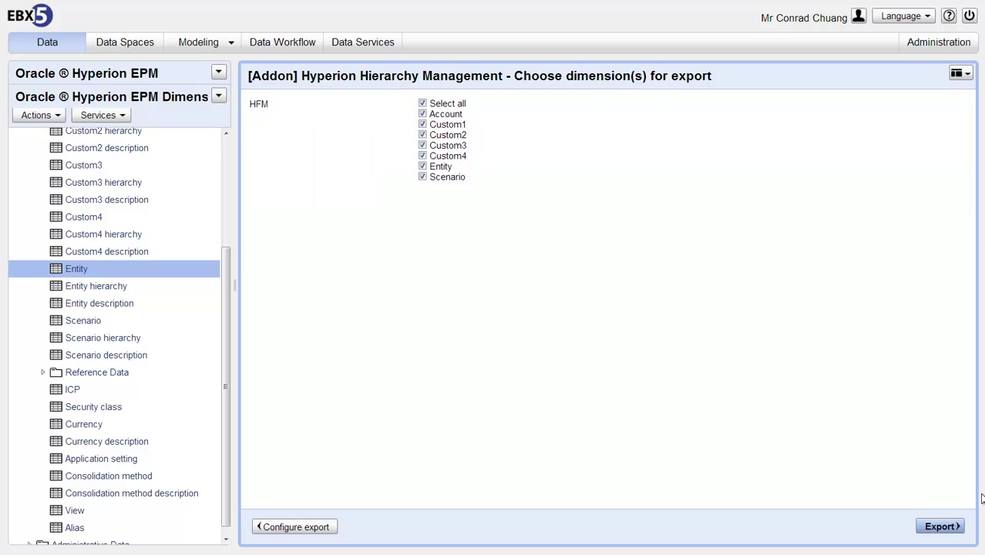
{"action": "left_click", "coordinate": [946, 528]}
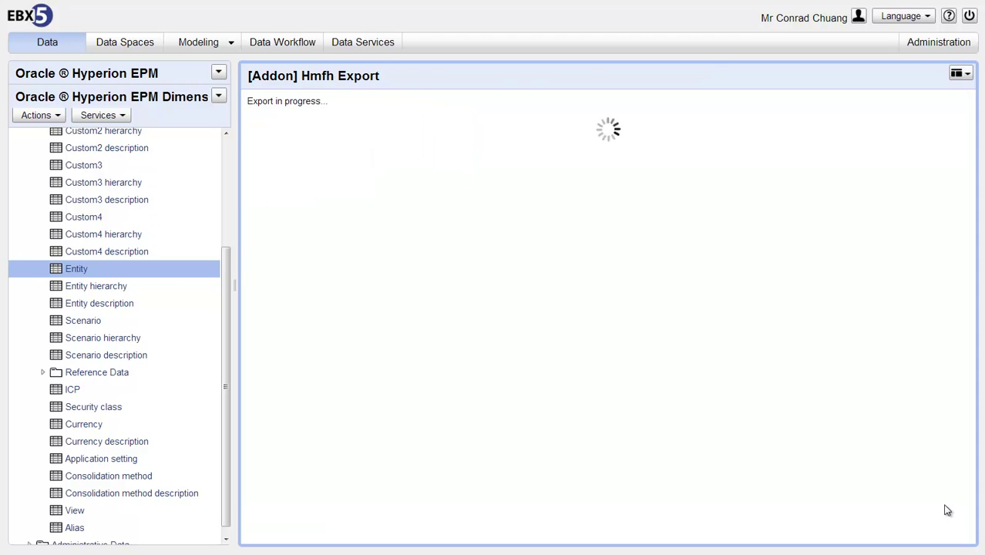